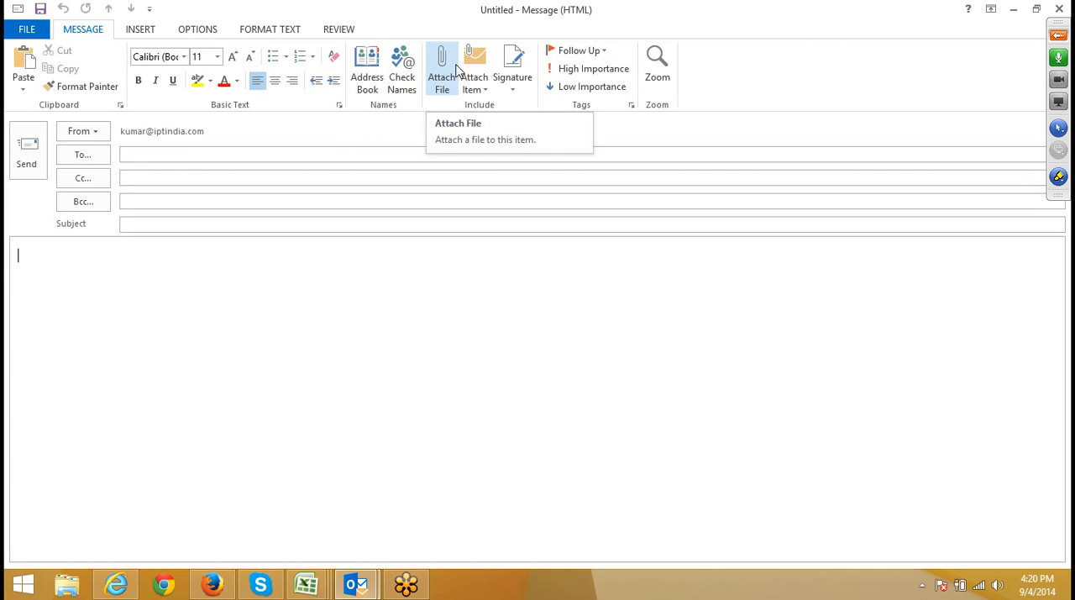
left_click(478, 91)
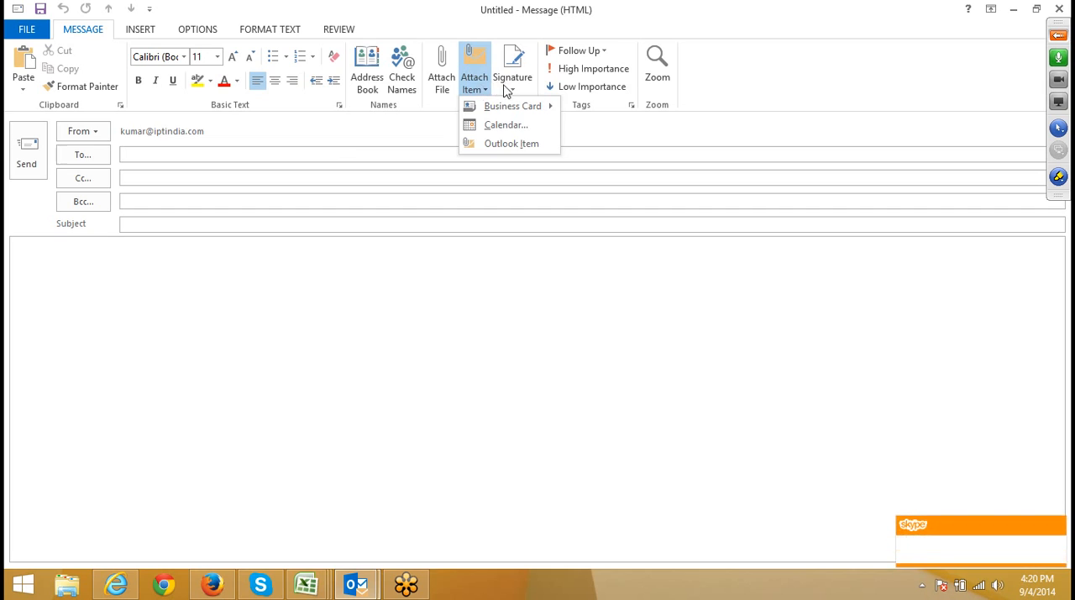
left_click(509, 89)
left_click(511, 90)
left_click(294, 278)
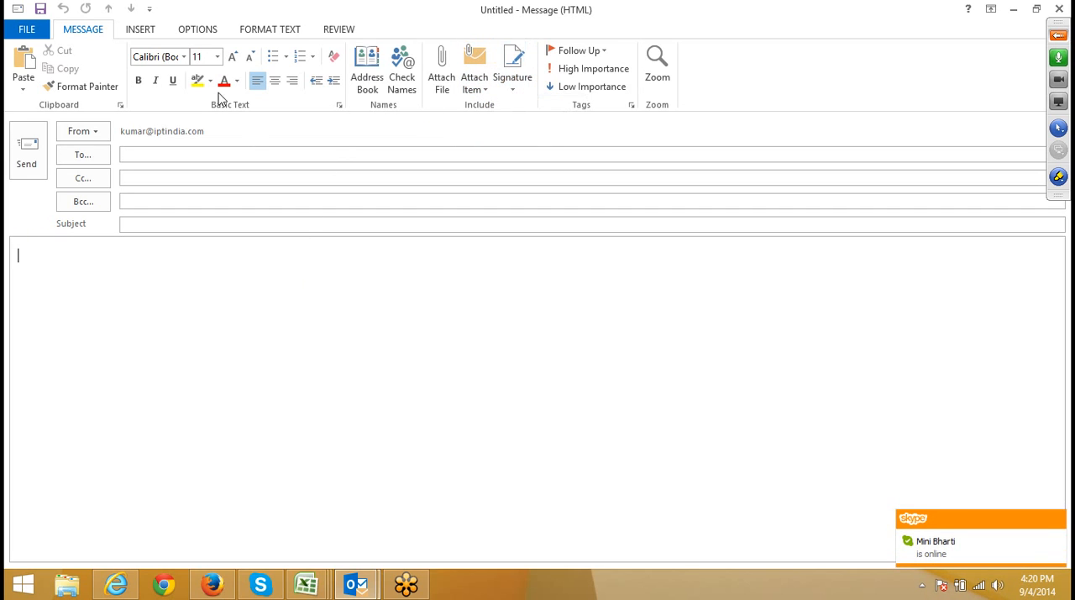
Create a new e-mail signature named "Sine" and select it for editing.
left_click(155, 31)
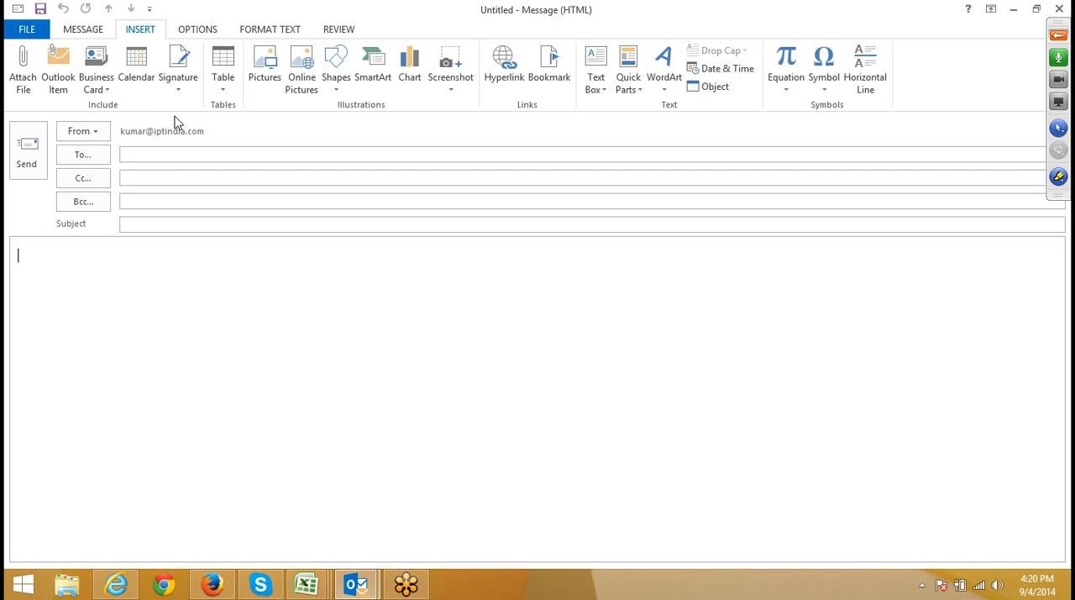
left_click(181, 94)
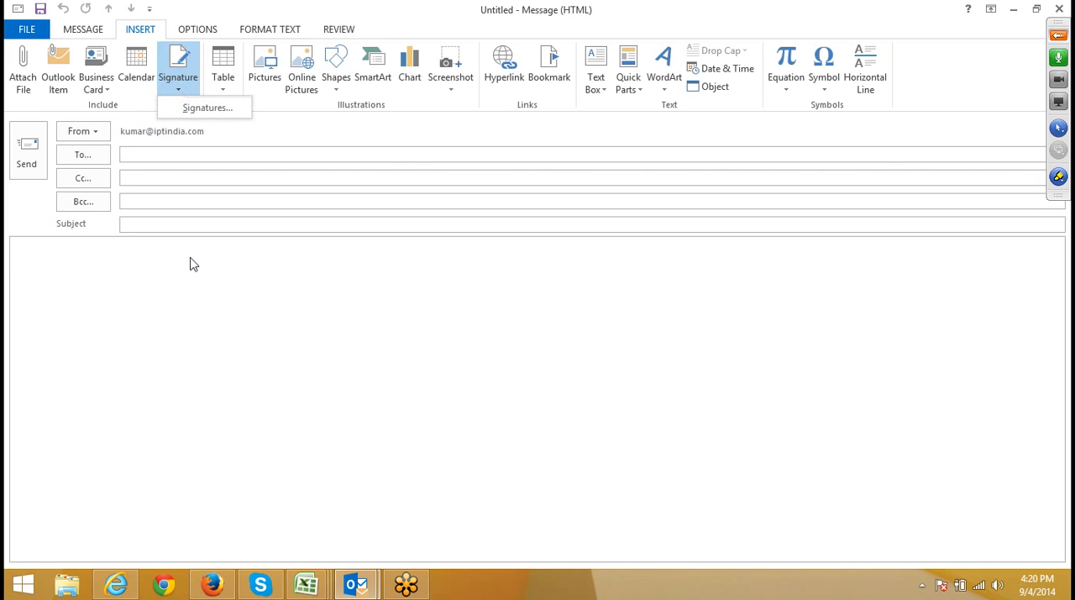
left_click(237, 107)
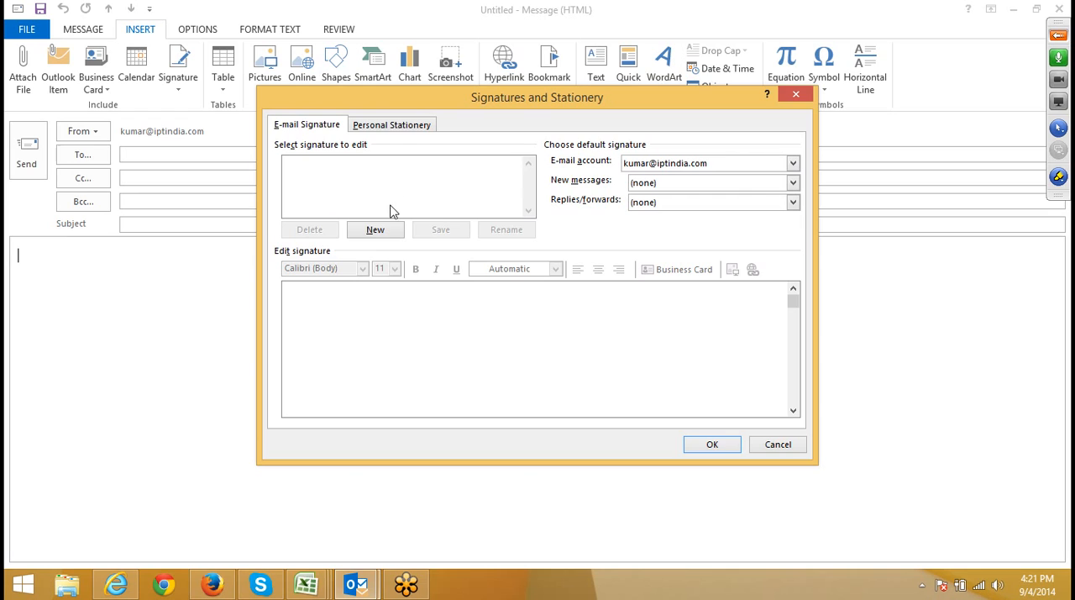
left_click(385, 230)
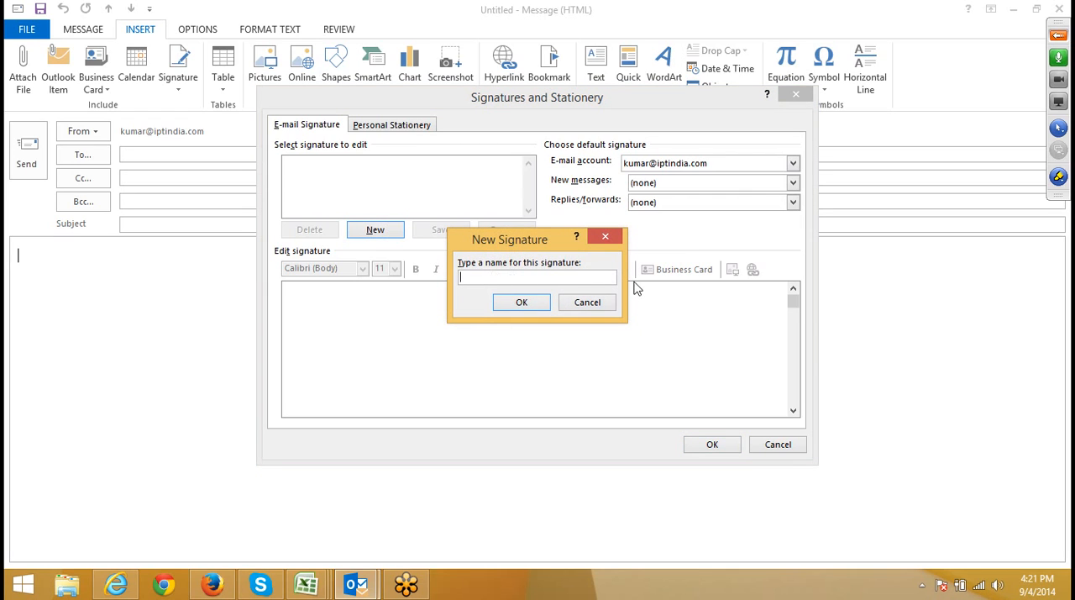
type("Sine")
left_click(528, 306)
left_click(319, 170)
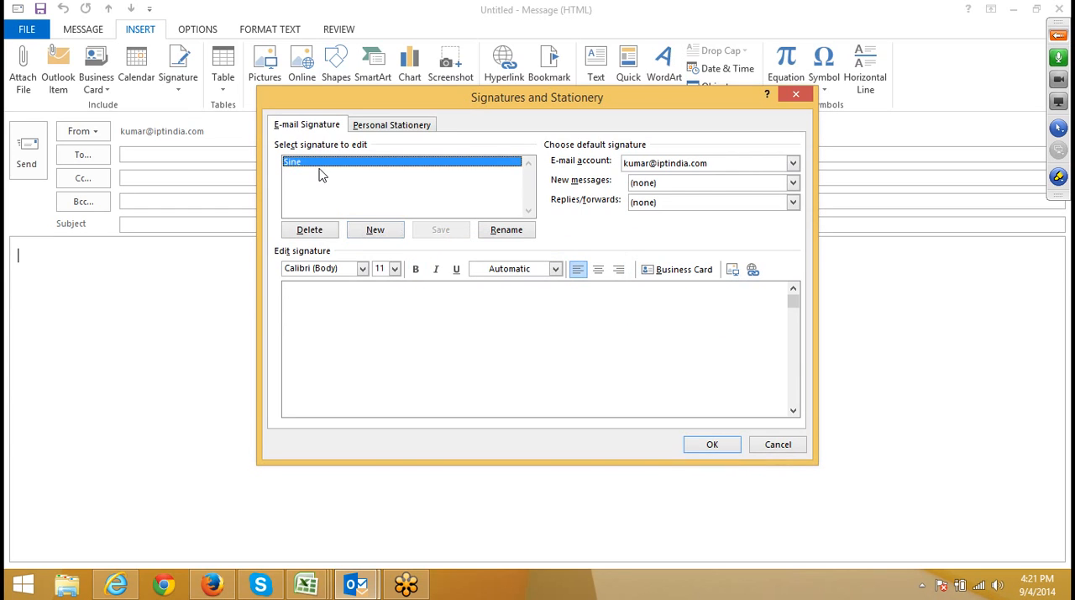
Begin the signature text with a blank line followed by the closing line "Thanks & Regards".
left_click(392, 308)
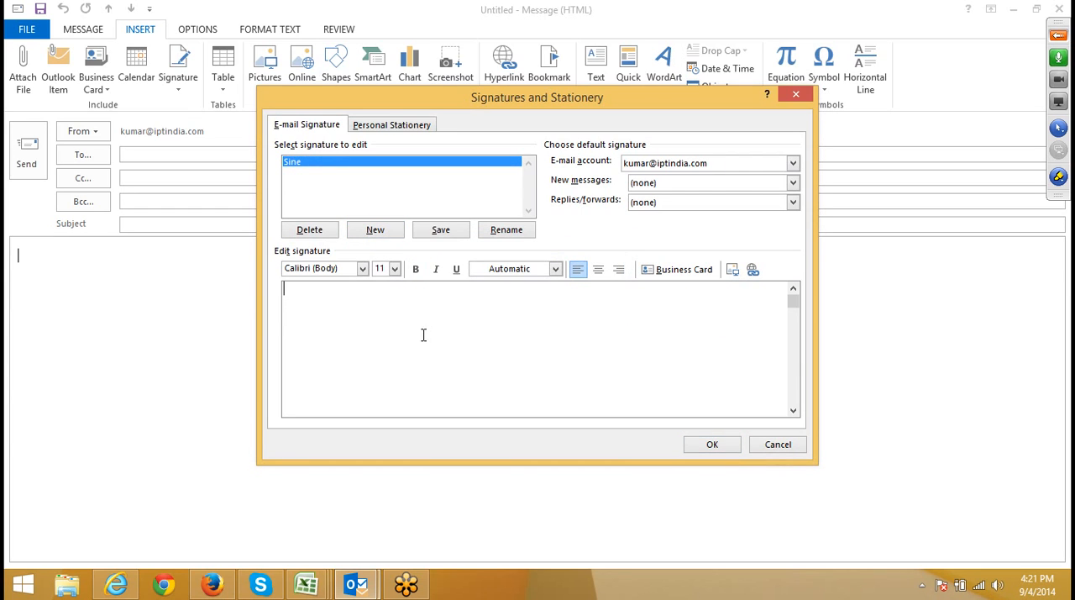
key("Return")
type("Thank")
key("BackSpace")
key("BackSpace")
key("BackSpace")
type("anks & Regards")
key("Return")
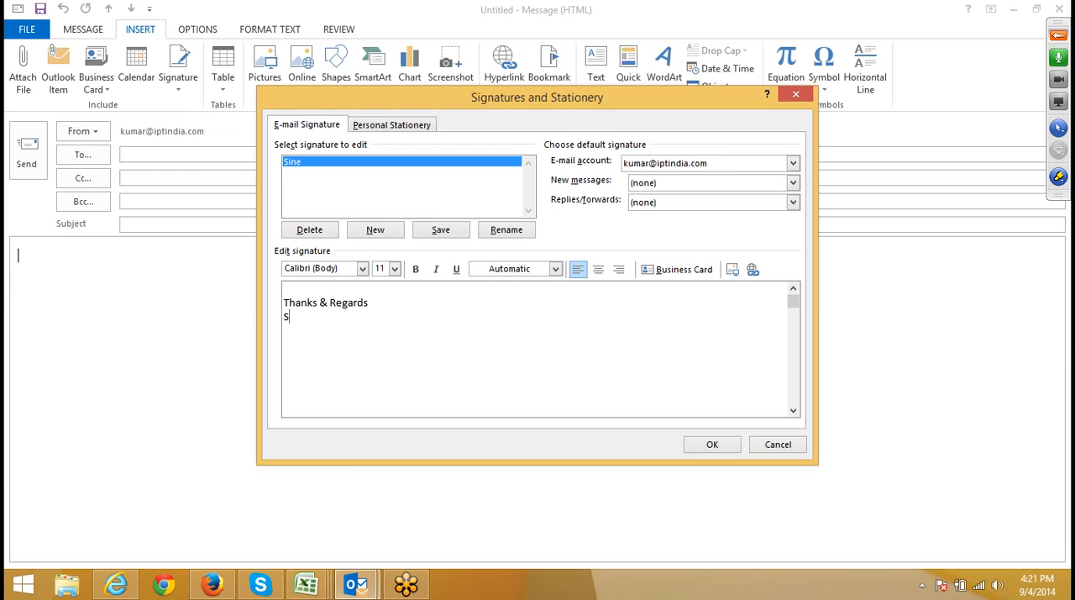
Add the sender's full name and the organisation line "IPT Delhi" to the signature.
key("Return")
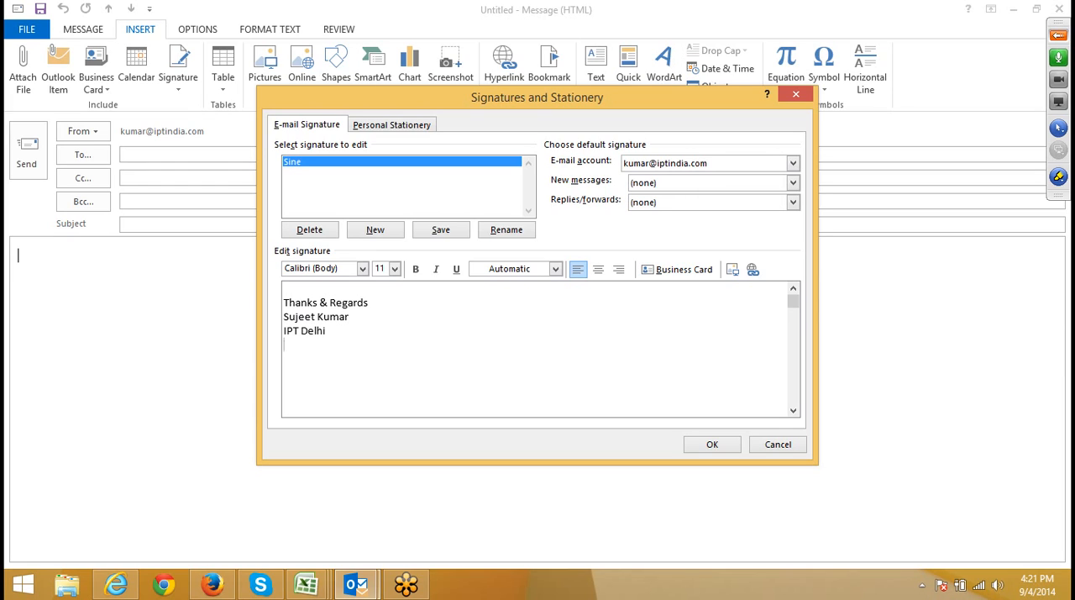
Add the sender's phone number with its country code below the "IPT Delhi" line.
key("Up")
key("Return")
key("BackSpace")
type("www")
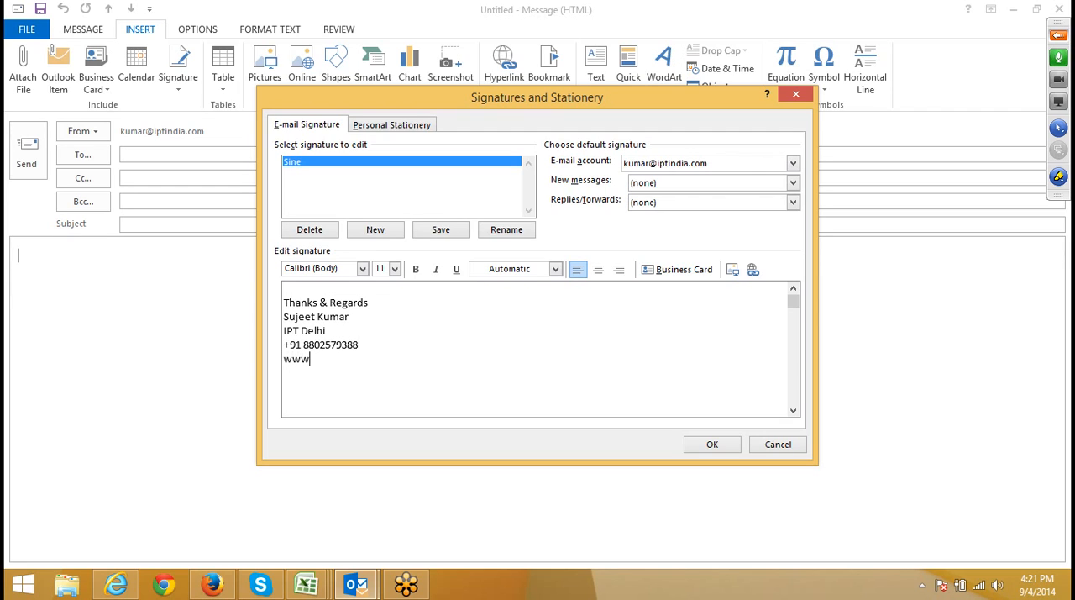
type(".iptindia.com")
left_click(443, 232)
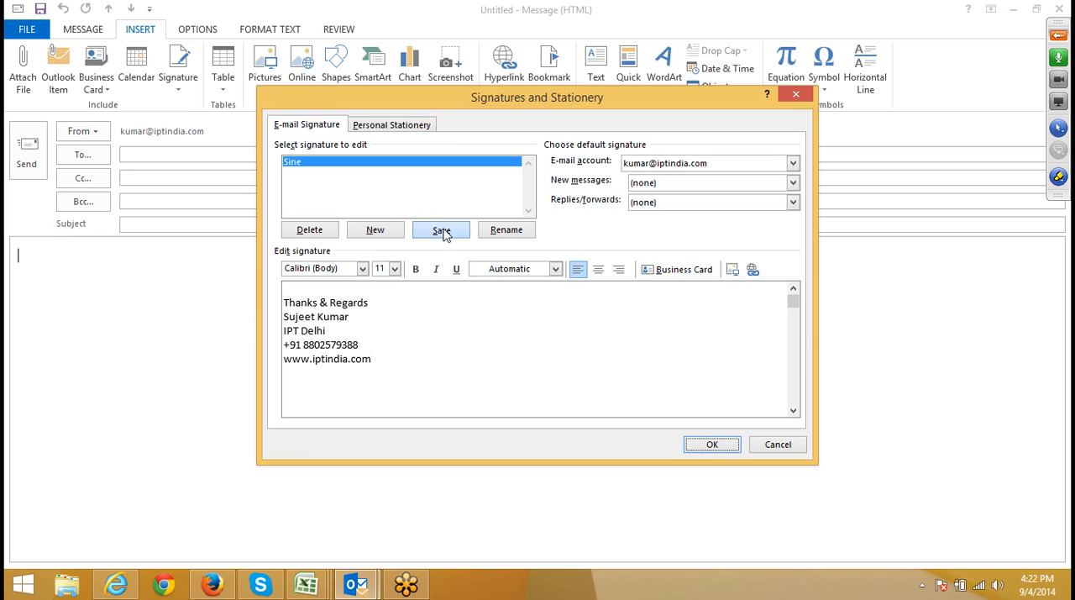
left_click(714, 447)
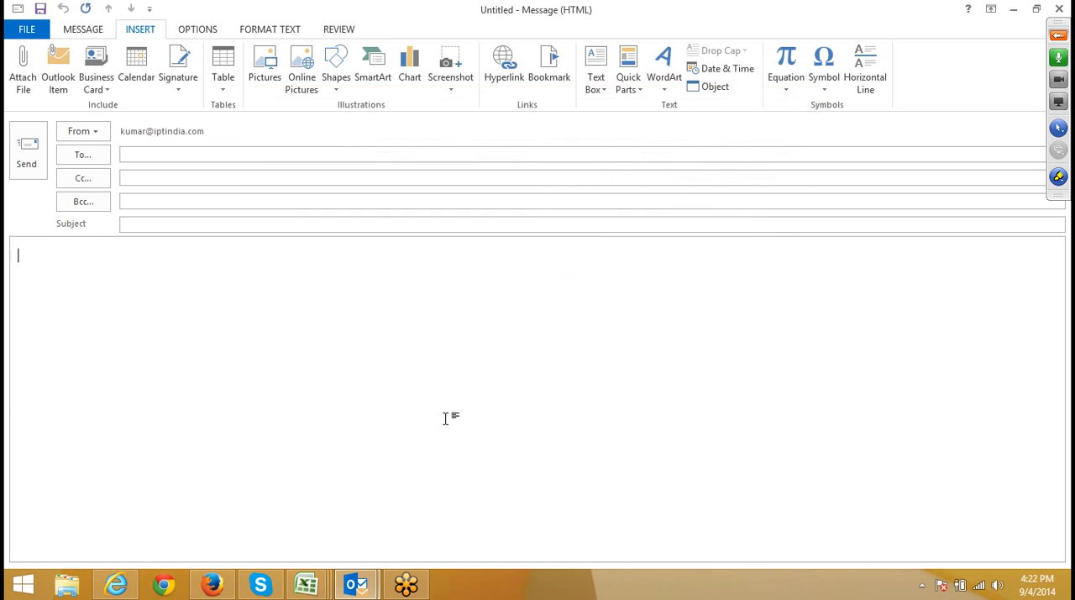
Close the blank message, return to the Outlook inbox and start a new email, highlighting its signature block.
left_click(1059, 9)
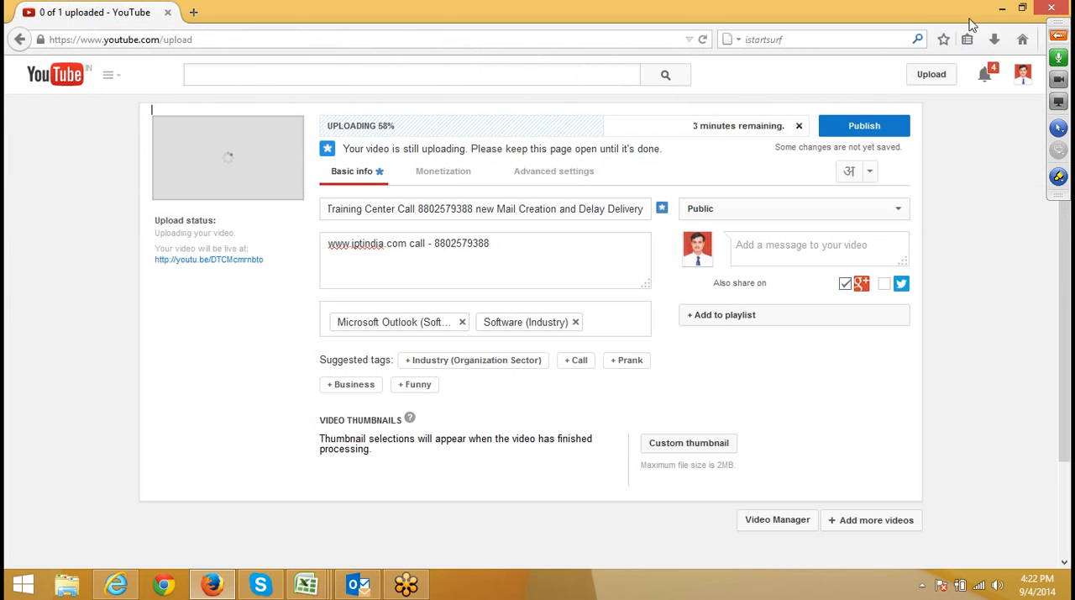
left_click(358, 584)
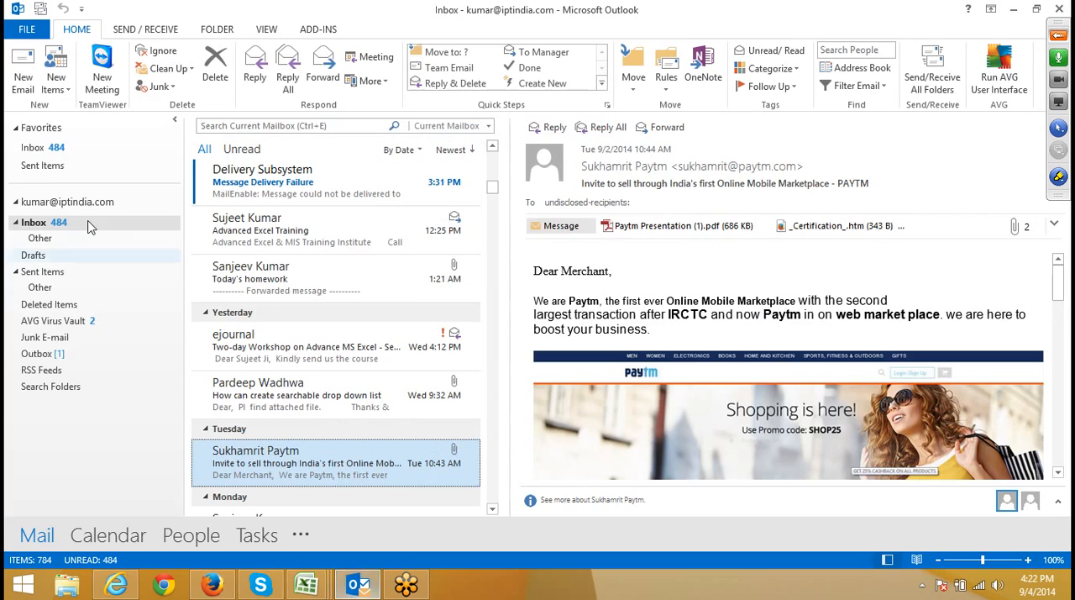
left_click(24, 84)
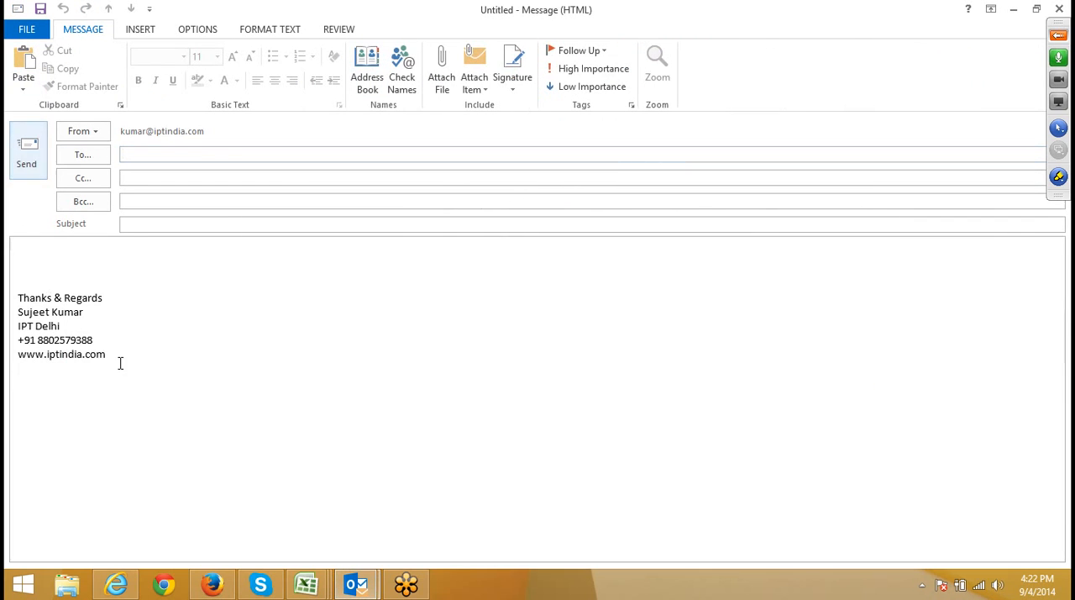
left_click_drag(120, 362, 17, 300)
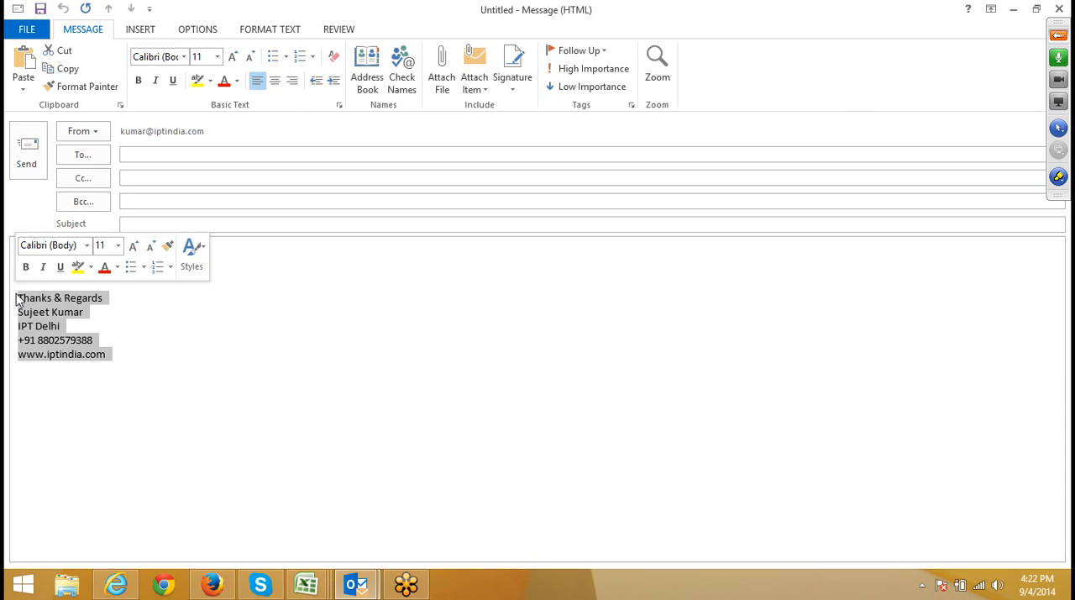
Insert several blank lines above the signature to make room for the message body.
left_click(45, 272)
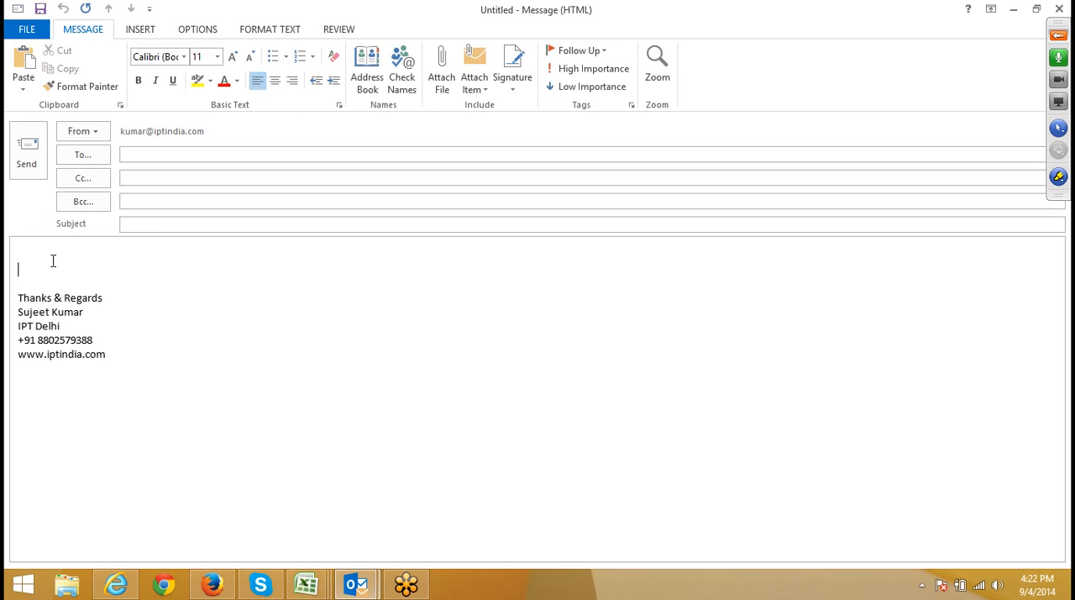
key("Return")
key("Return")
left_click(140, 29)
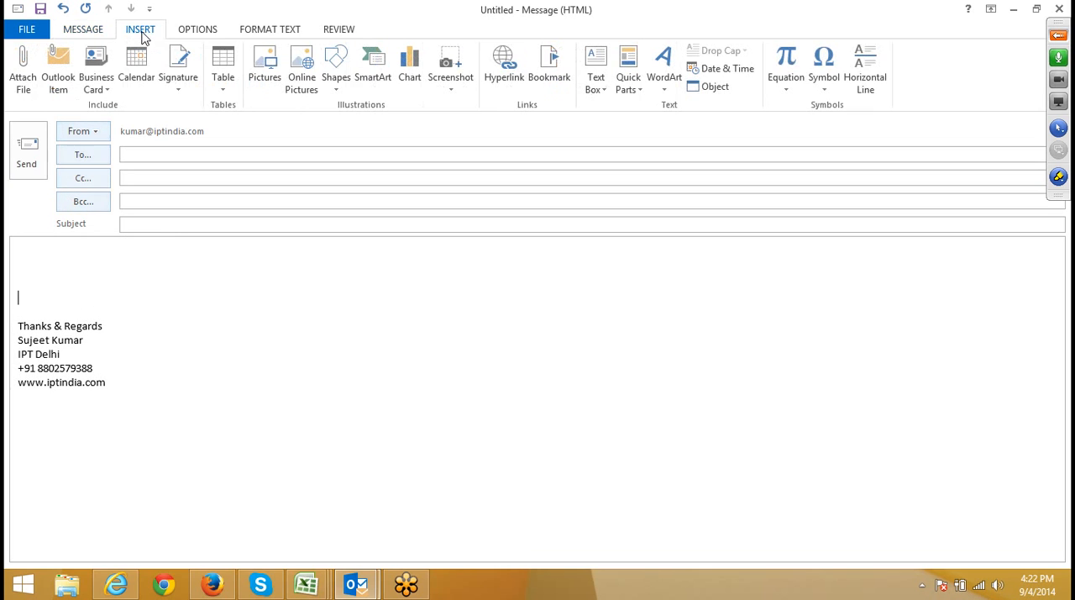
key("Return")
key("Return")
key("Return")
key("Return")
key("Return")
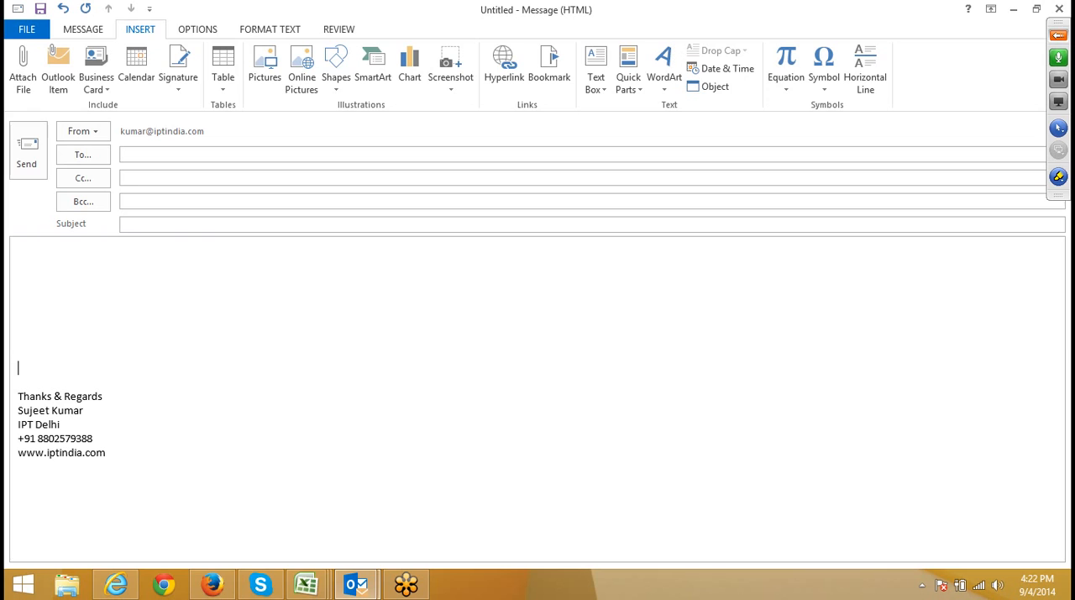
Attach the project-status-dashboard-xl2007 file from the Downloads folder to the message.
left_click(24, 68)
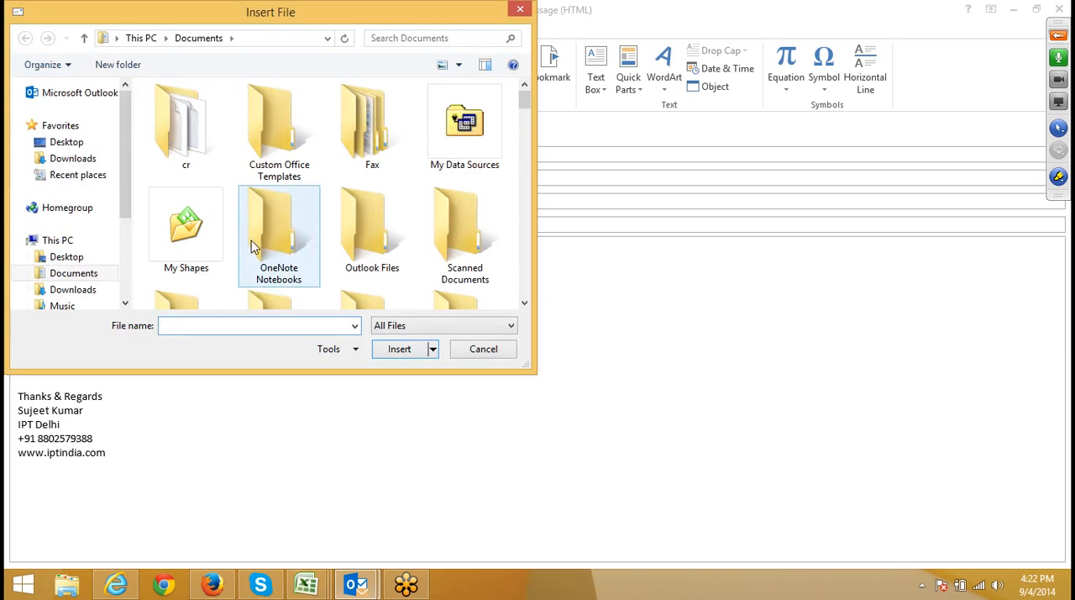
scroll(251, 225, "down", 10)
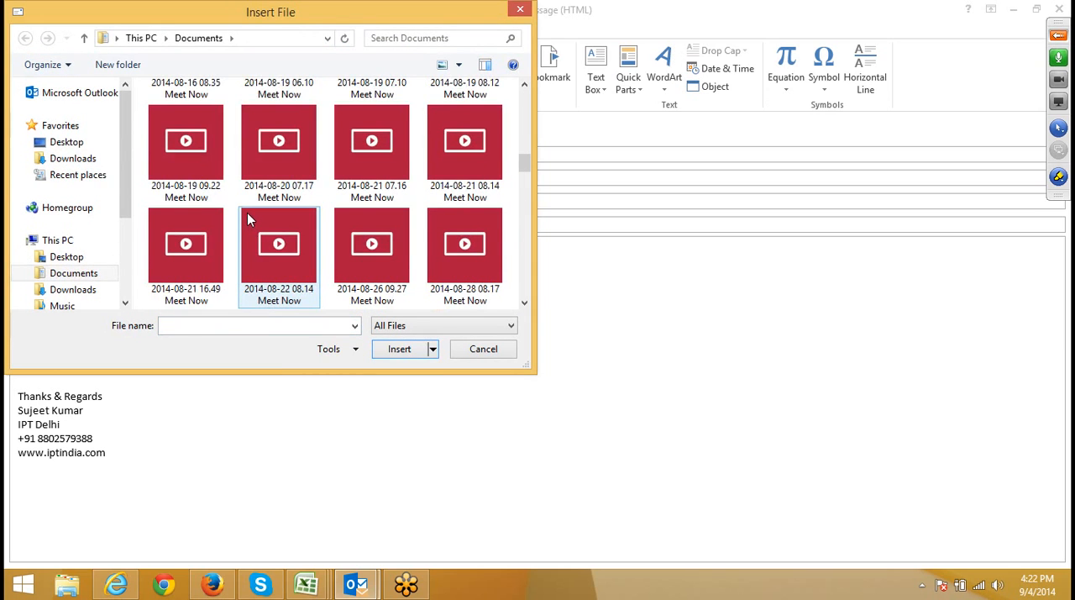
left_click(64, 289)
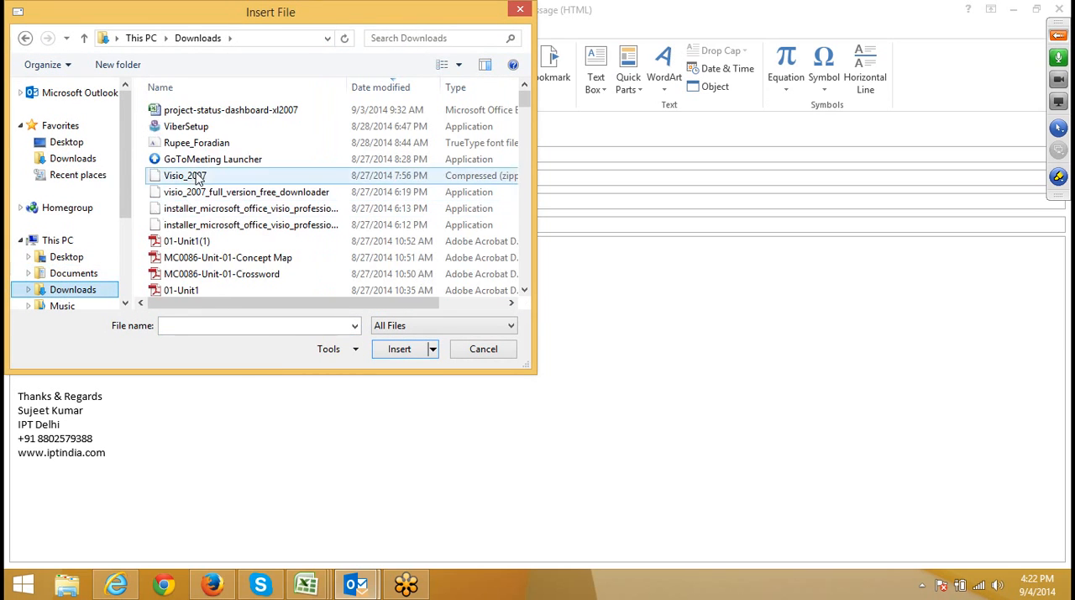
left_click(231, 110)
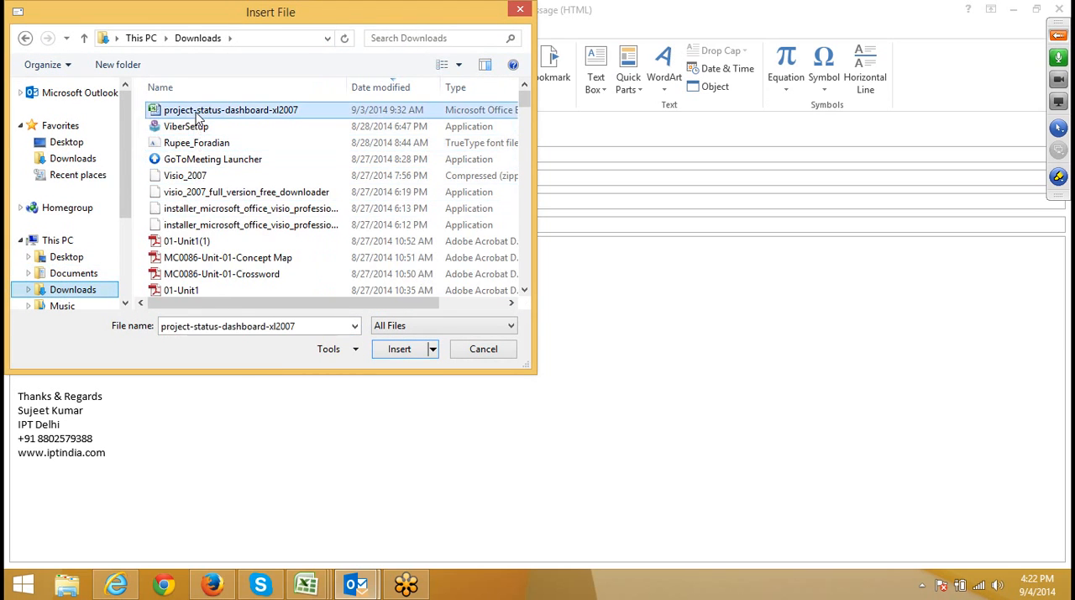
left_click(399, 348)
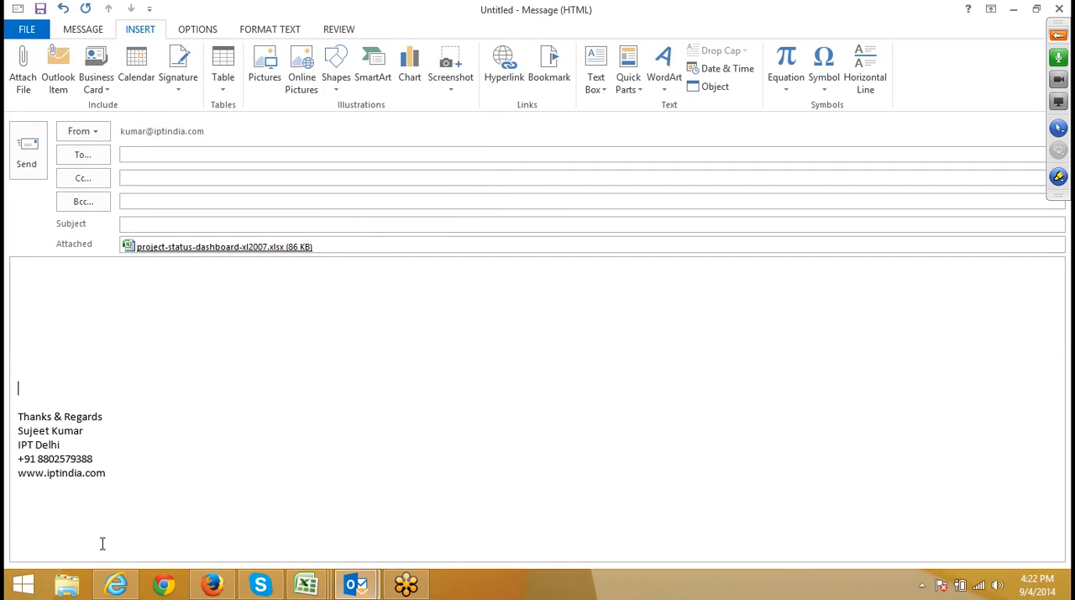
Attach the PDF 01-Unit1(1) to the message directly from the Downloads folder in File Explorer, and close File Explorer.
left_click(66, 585)
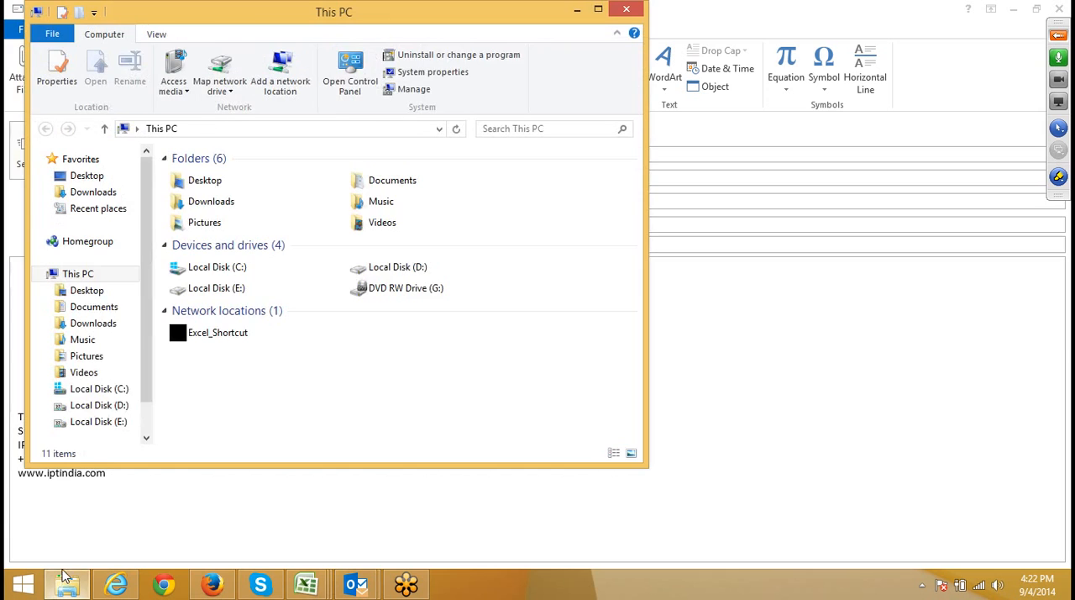
left_click(105, 326)
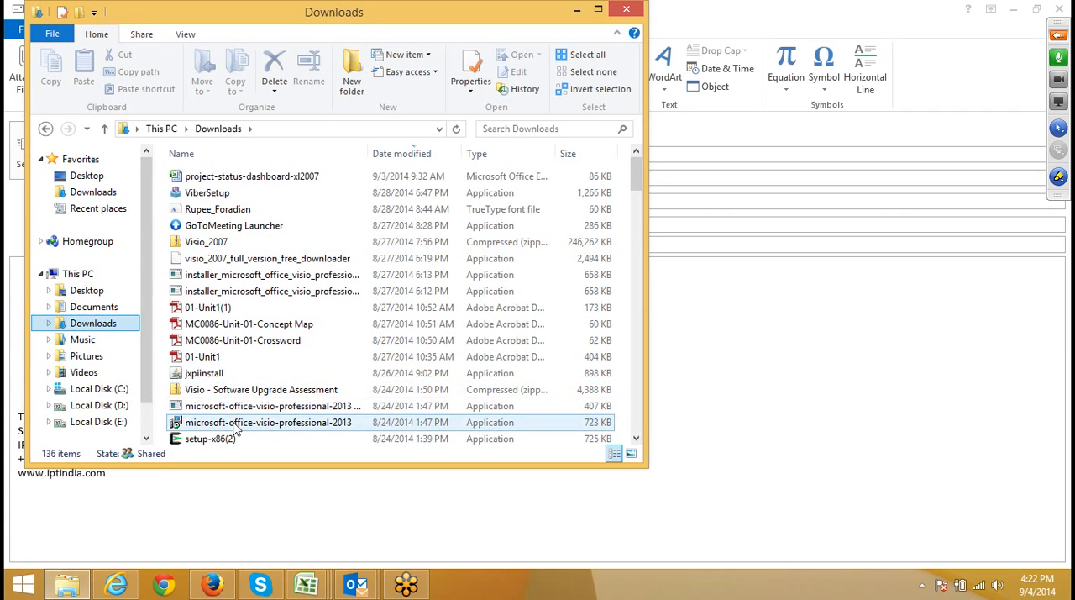
scroll(211, 377, "down", 1)
left_click(225, 308)
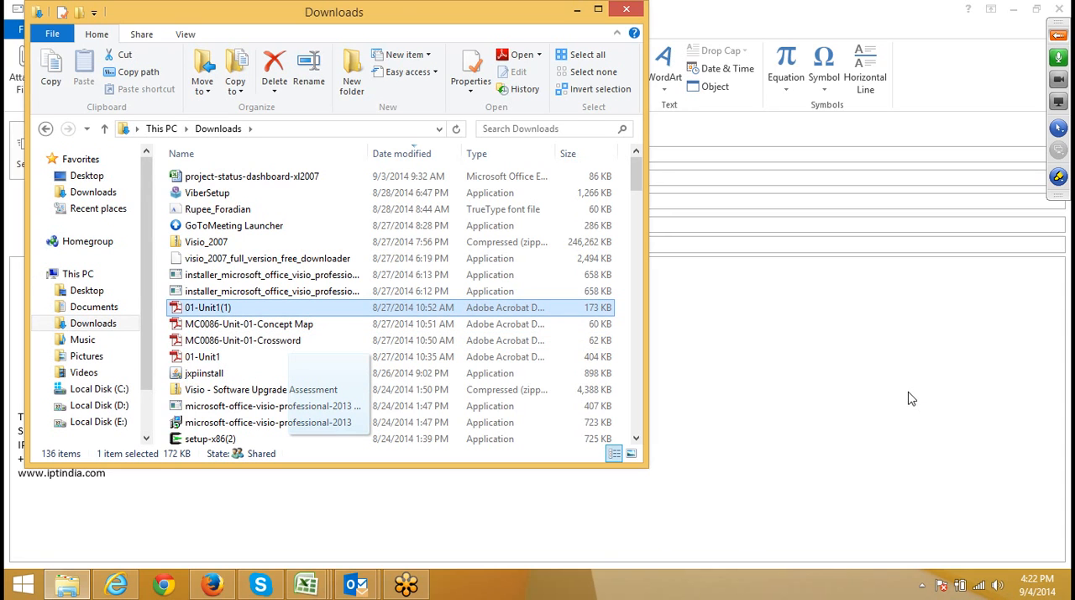
left_click_drag(402, 8, 897, 26)
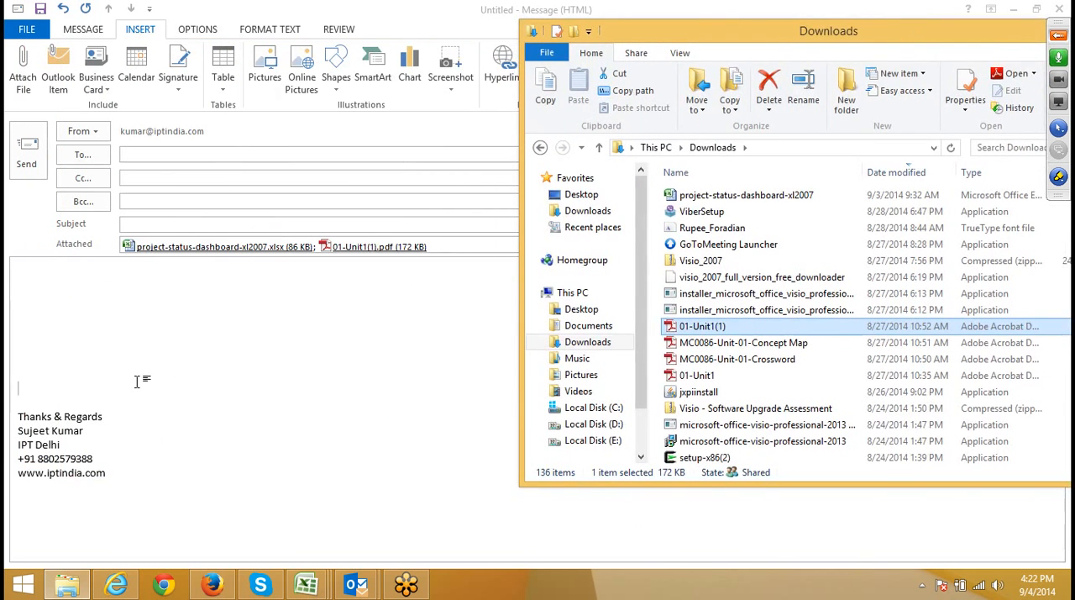
left_click_drag(632, 37, 306, 66)
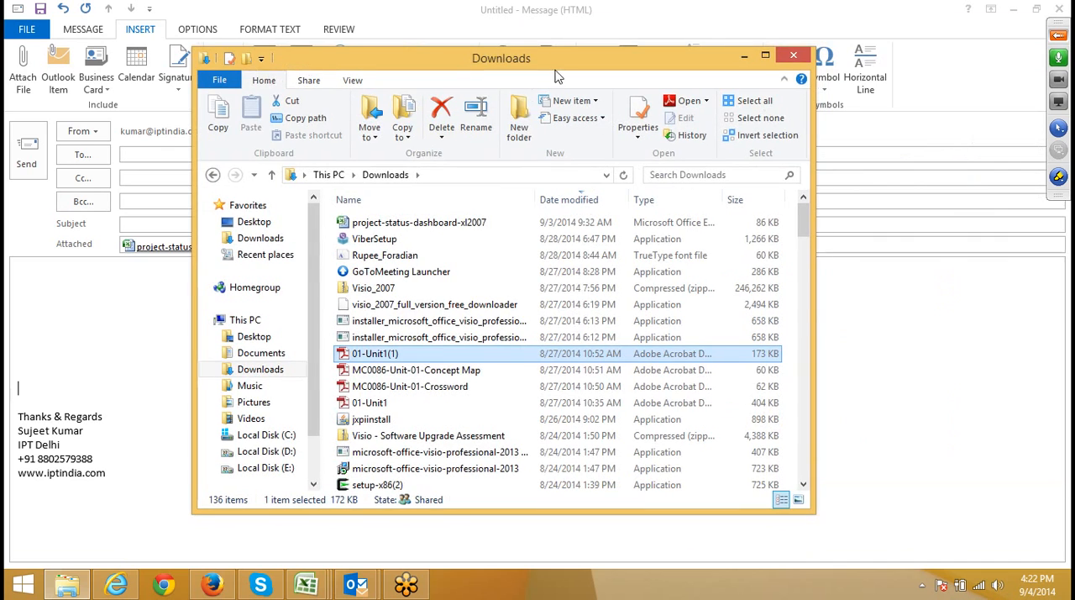
left_click(793, 55)
left_click(168, 358)
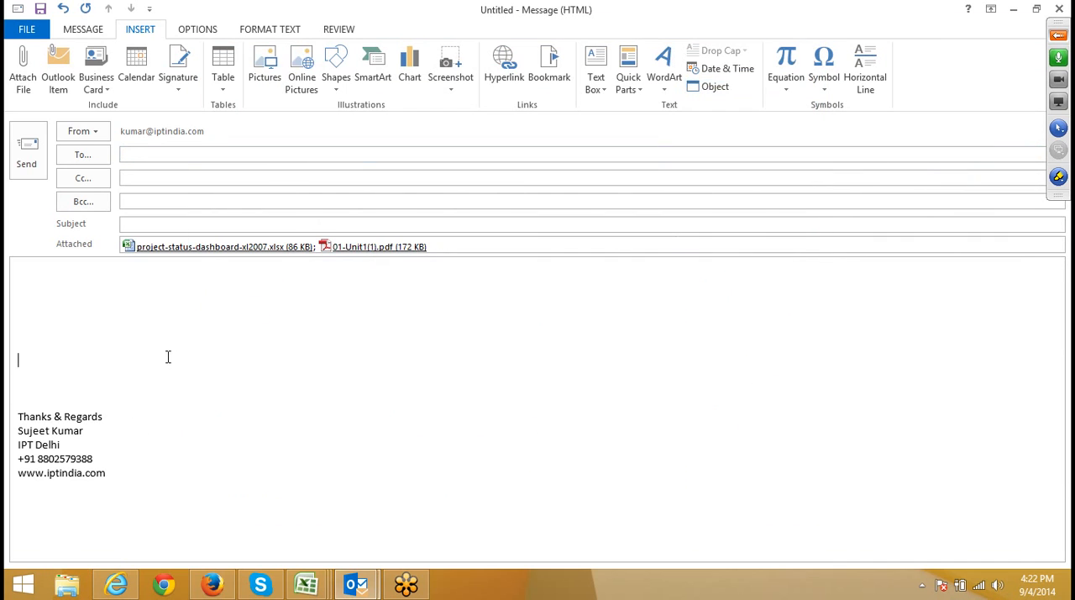
Attach the Inbox email "Thanks for your message shortly we will revert you" to the message as an Outlook item.
left_click(66, 54)
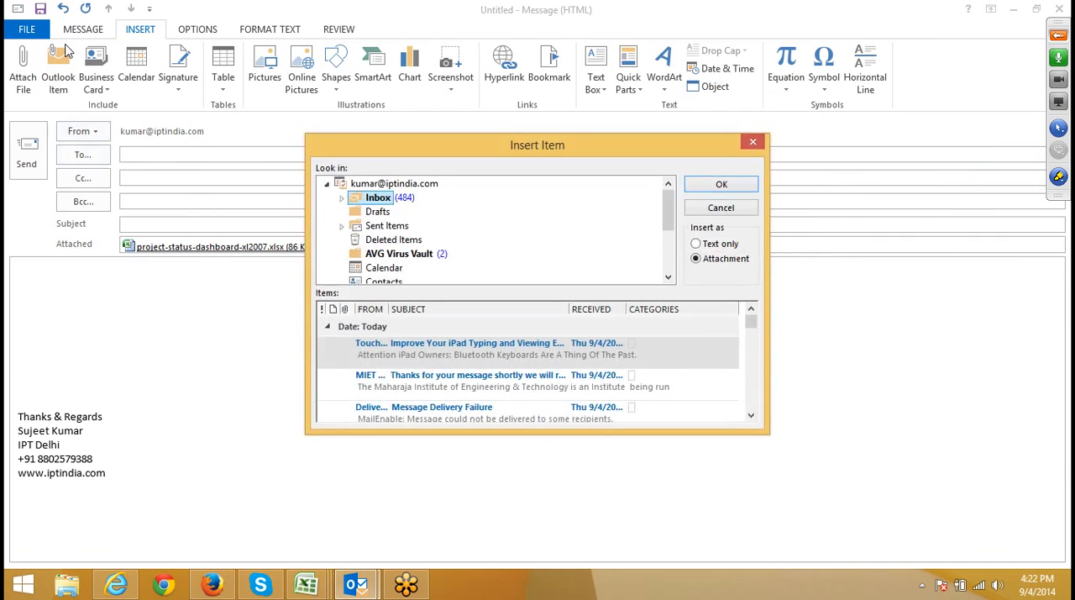
left_click(341, 198)
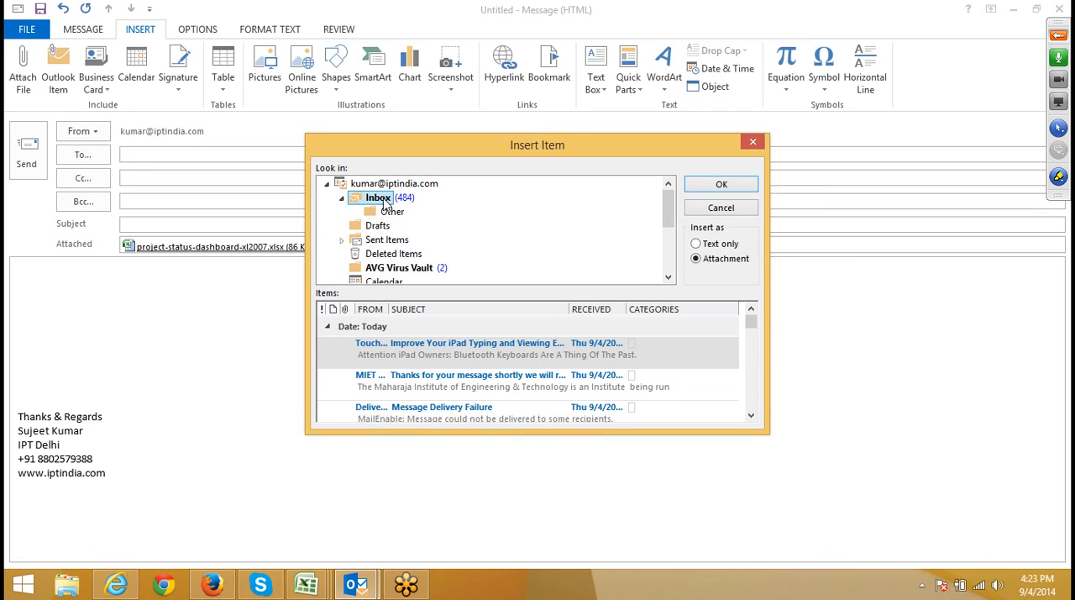
double_click(382, 198)
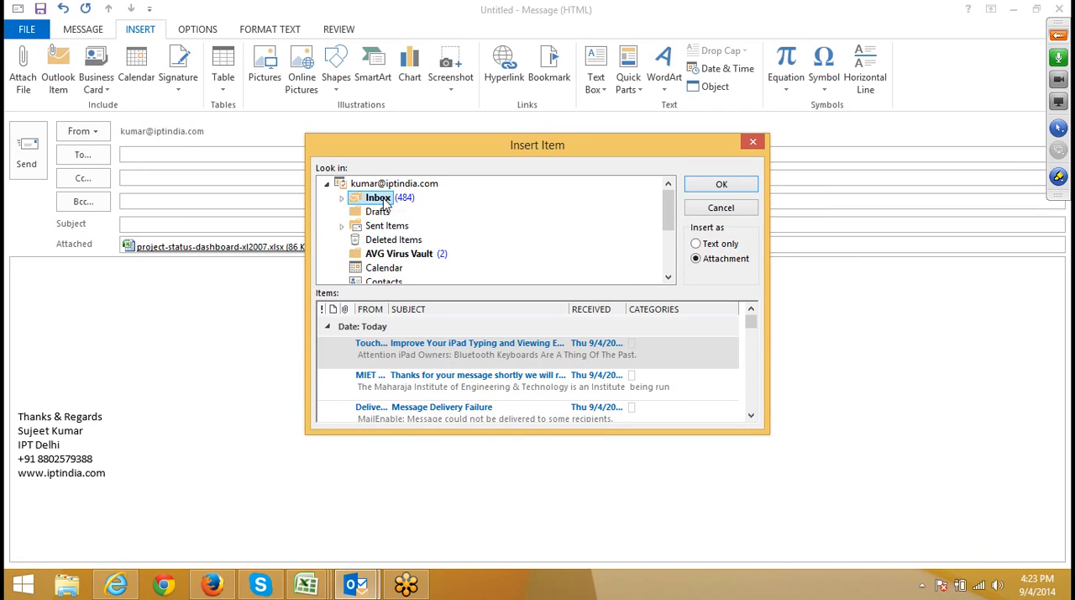
left_click(751, 415)
left_click(751, 415)
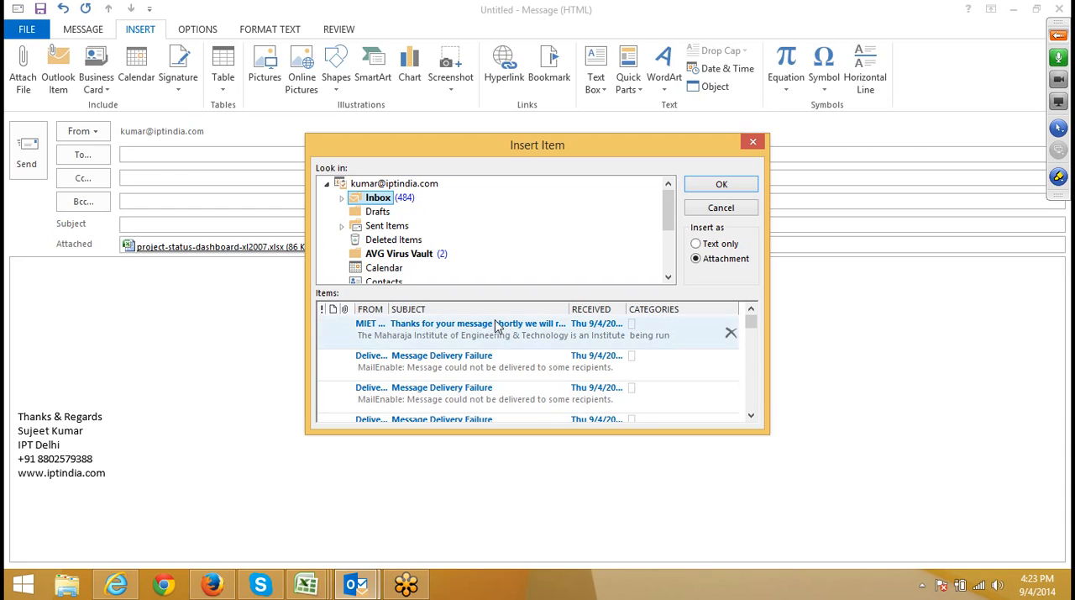
left_click(455, 336)
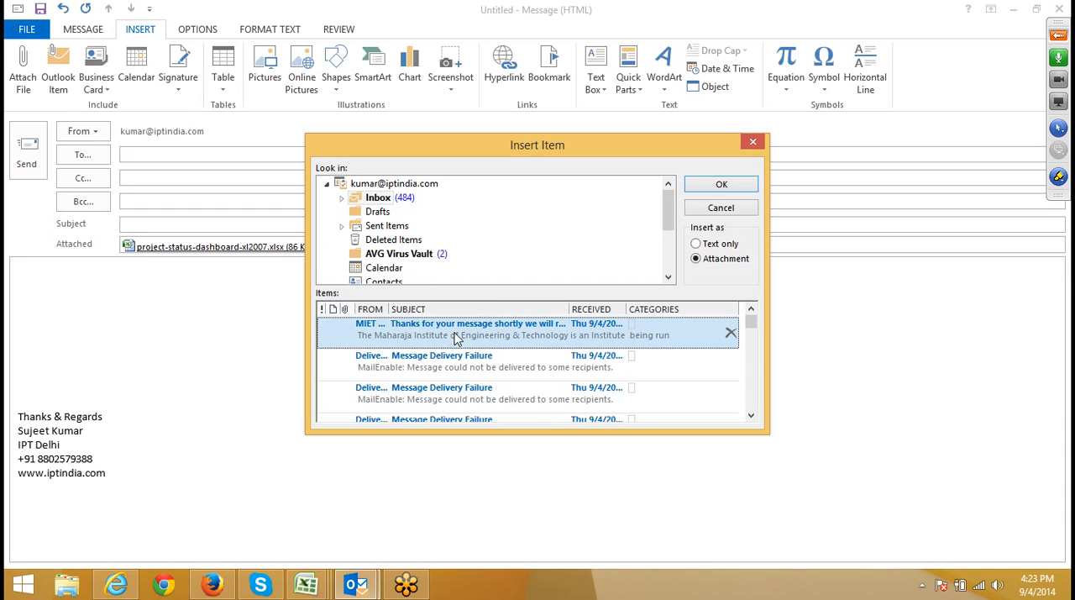
double_click(454, 336)
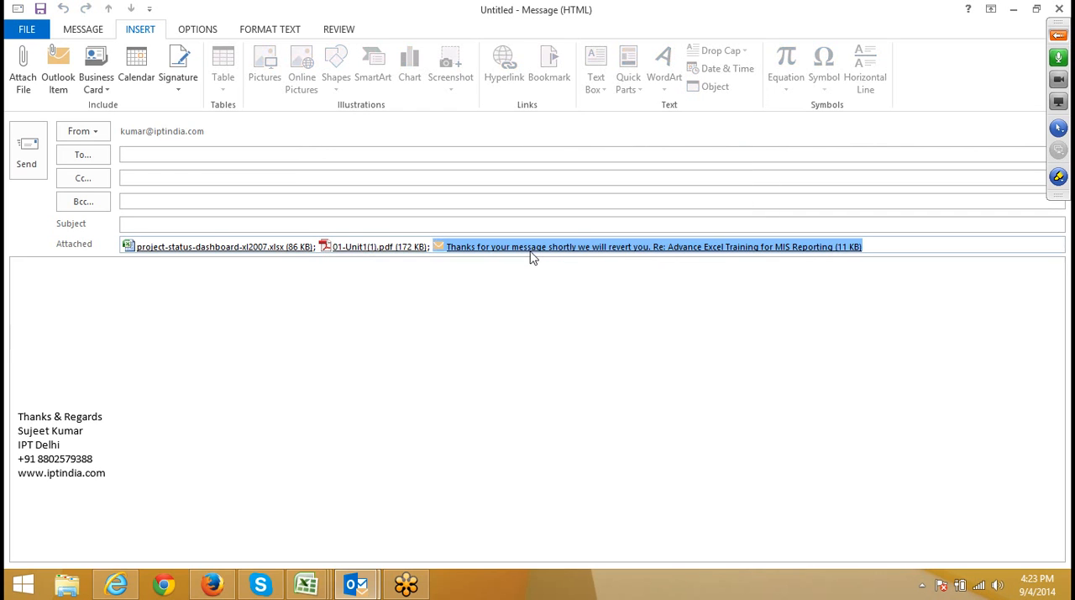
Attach the "Two-day Workshop on Advance MS Excel - Send the course material" email to the message directly from the inbox list.
mouse_move(374, 579)
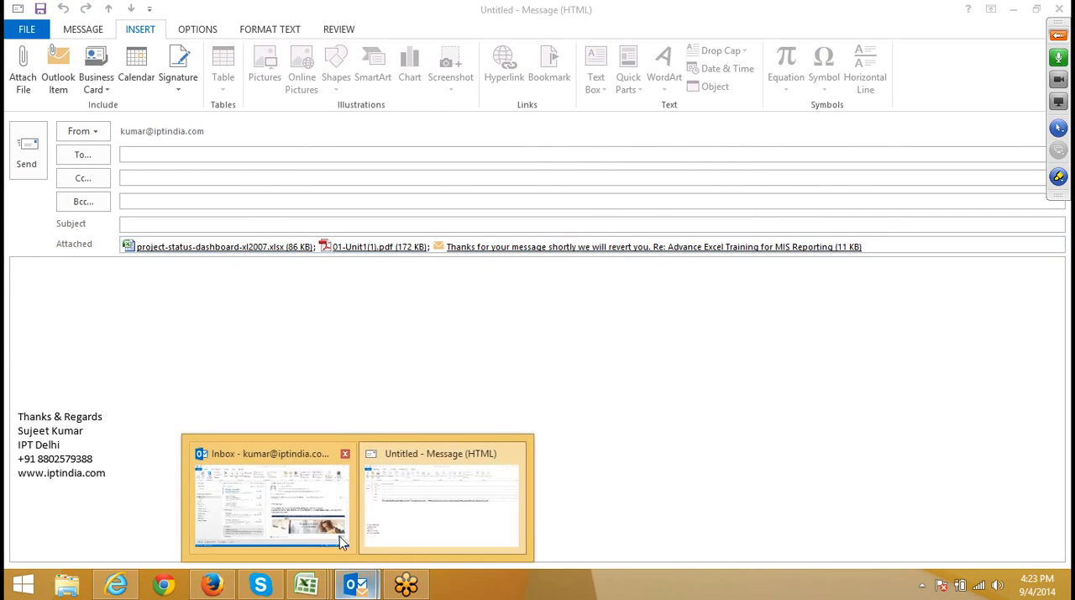
left_click(336, 538)
left_click(231, 354)
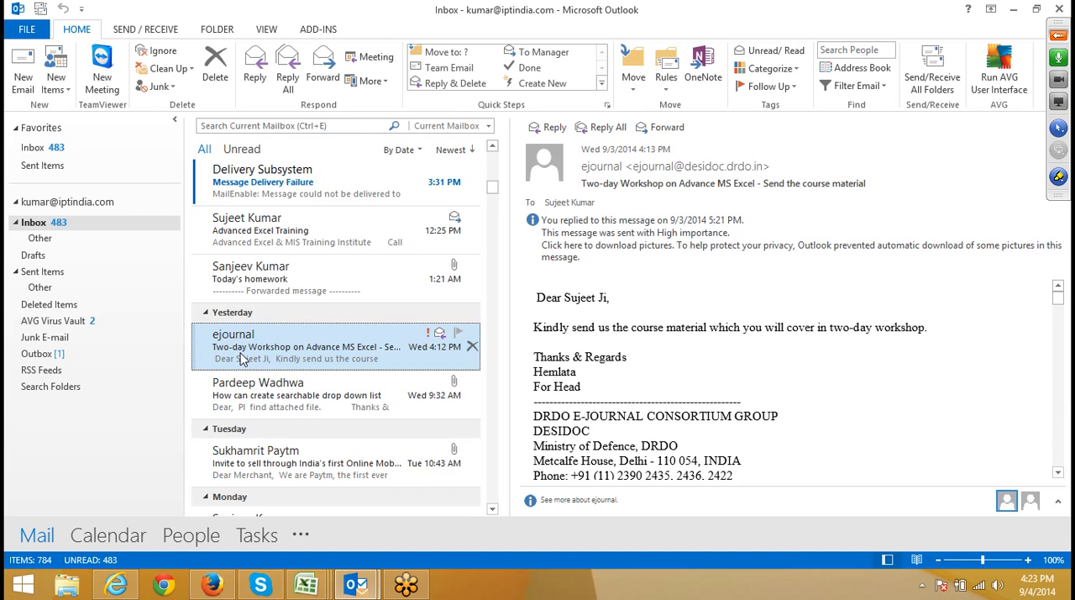
left_click_drag(242, 357, 363, 368)
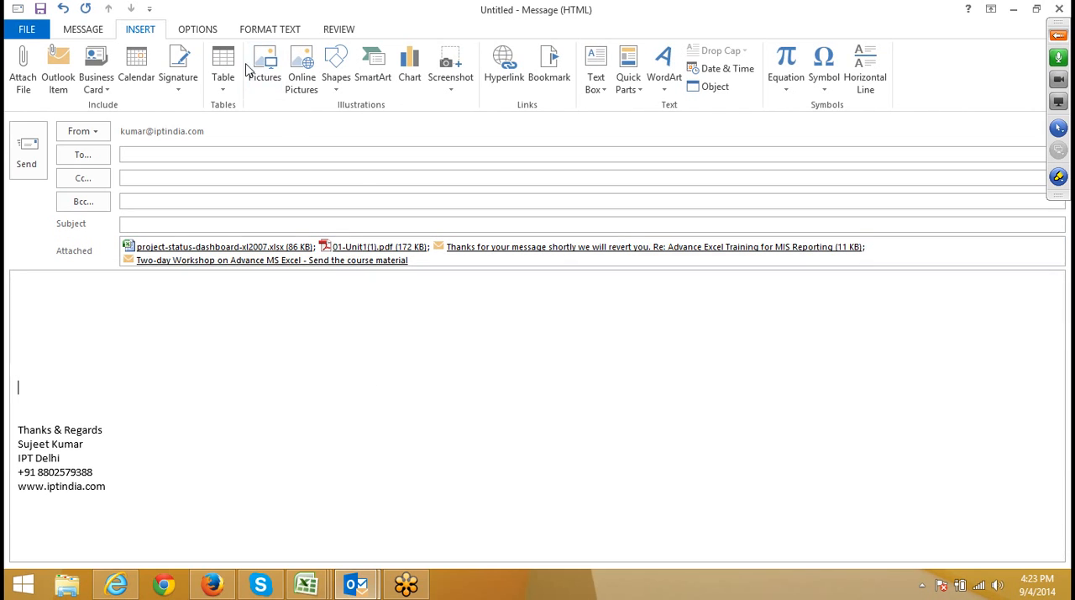
Delete all the attachments from the message and return to the message body.
left_click(269, 256)
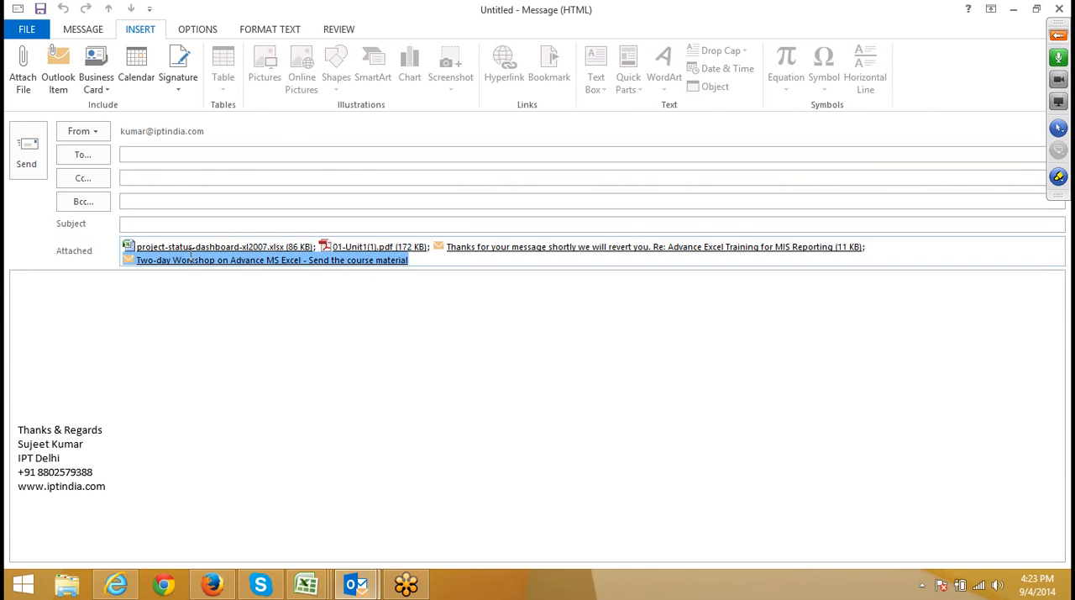
left_click_drag(190, 256, 186, 250)
key("Delete")
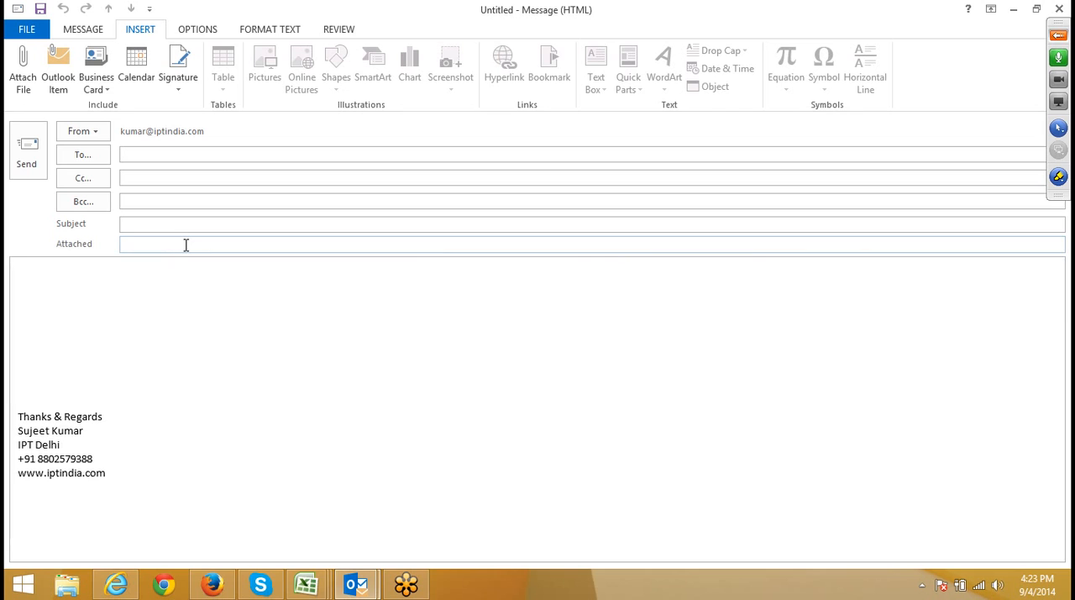
left_click(352, 263)
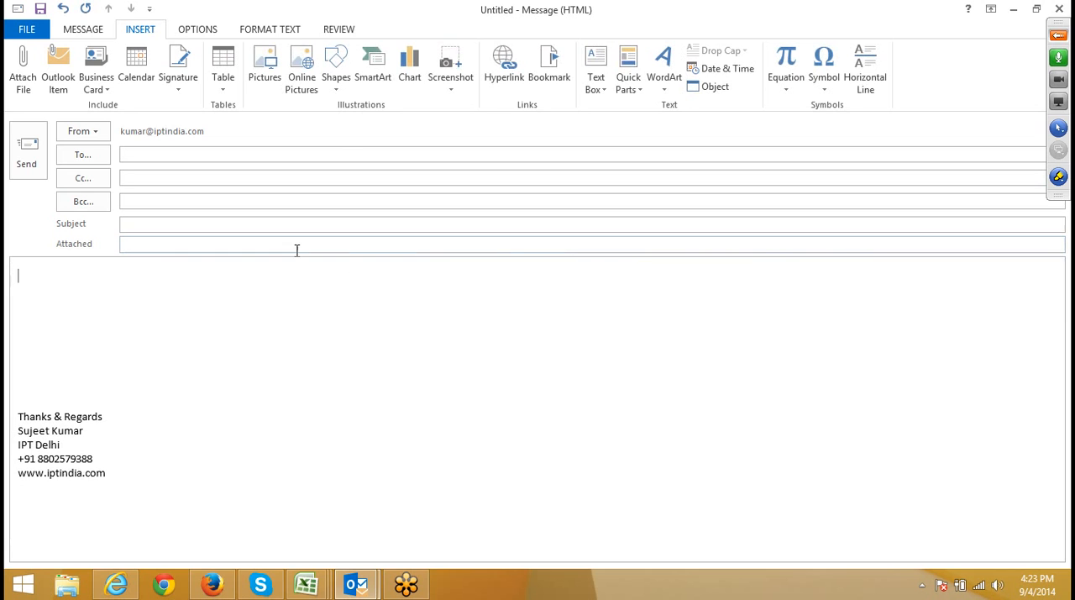
View the Outlook item picker and the business card picker for Contacts, closing each without inserting anything.
left_click(50, 84)
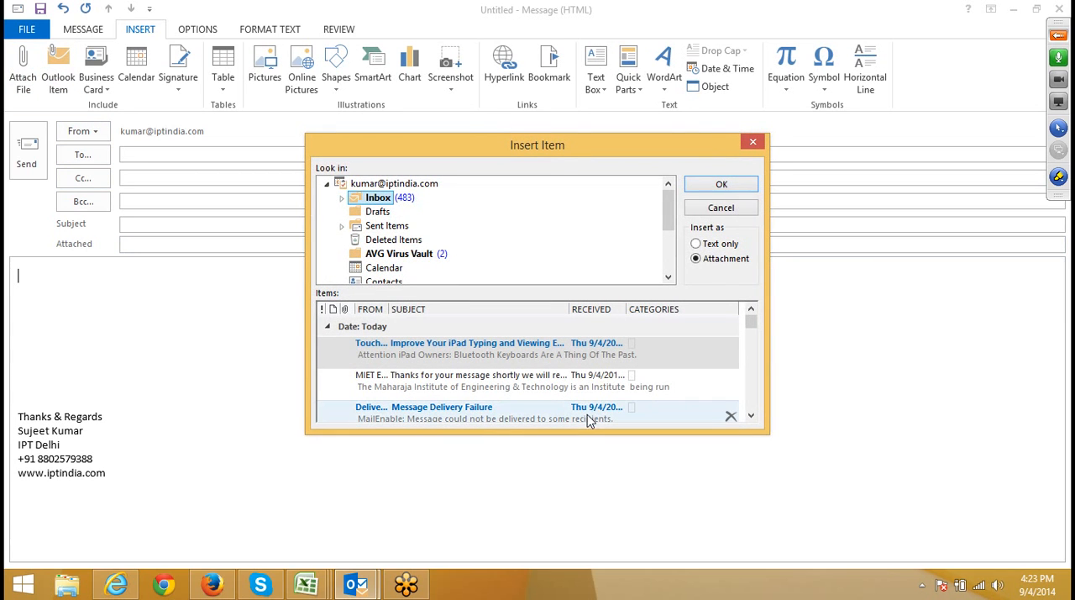
left_click(753, 142)
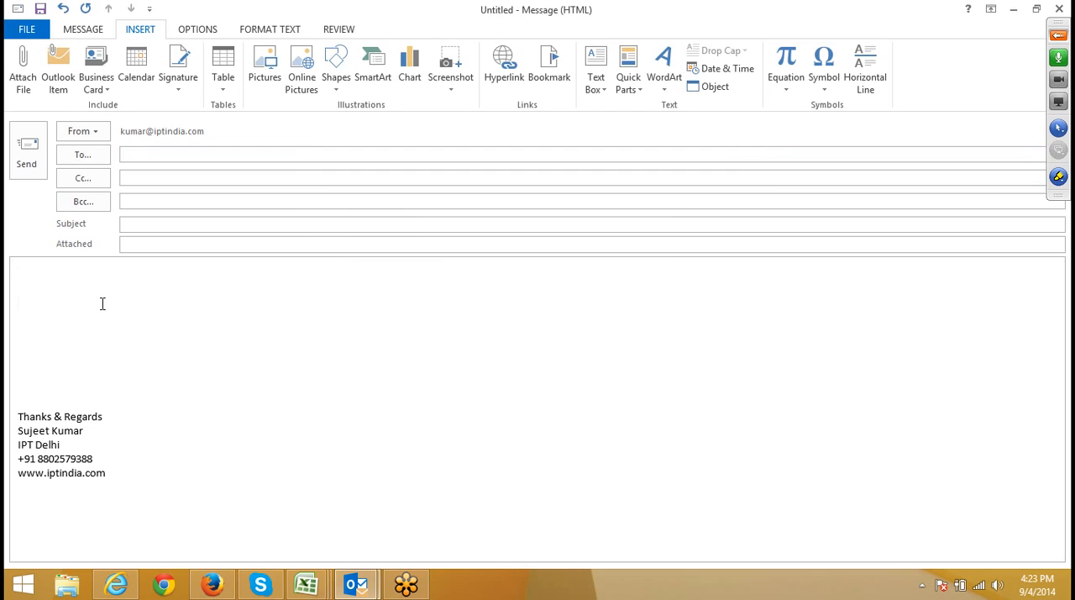
left_click(96, 84)
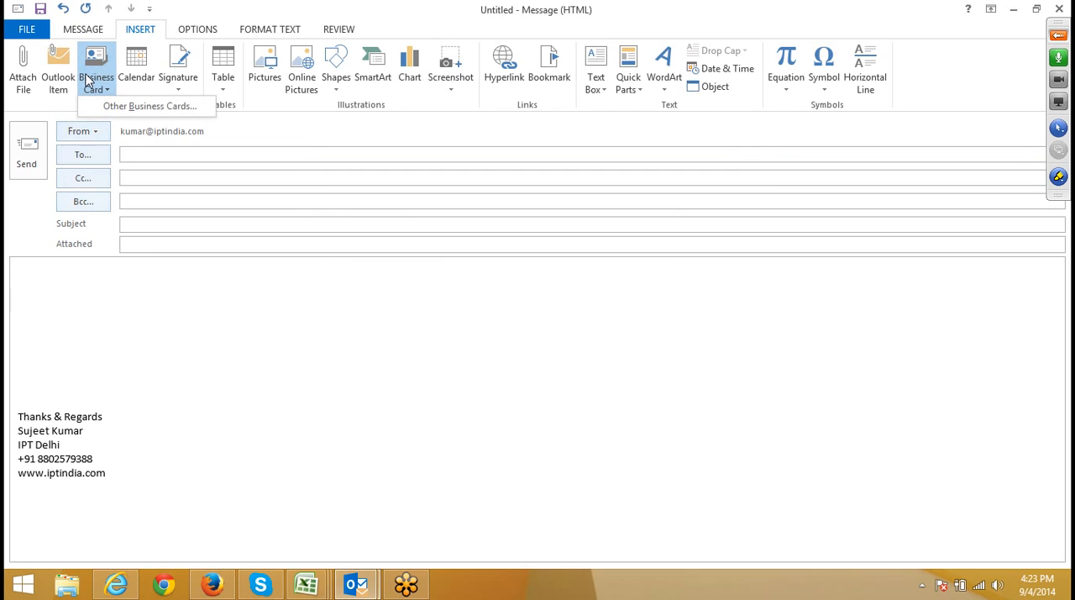
left_click(122, 107)
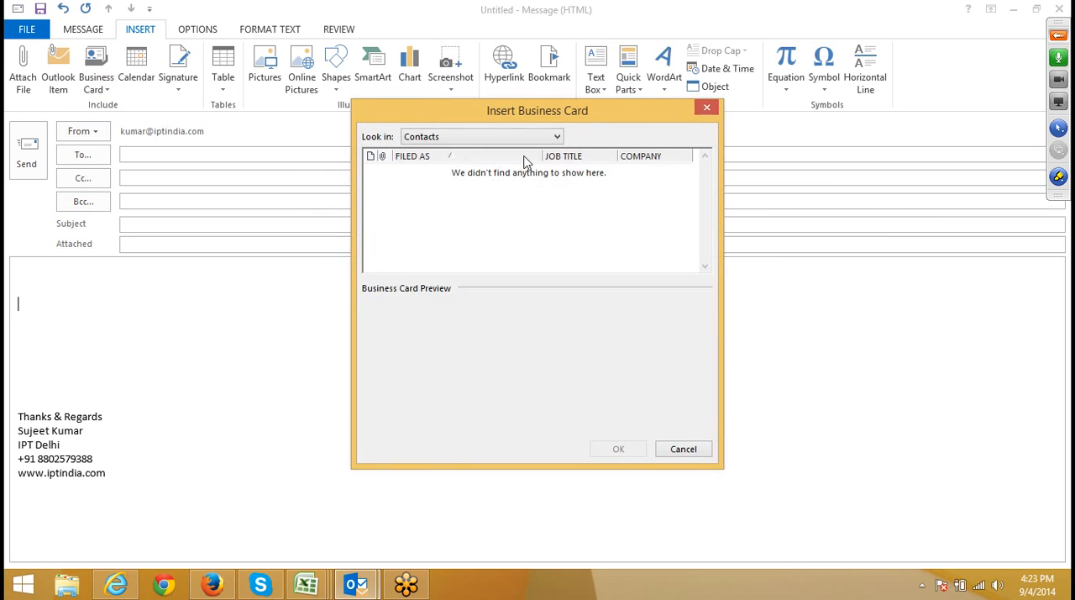
left_click(707, 107)
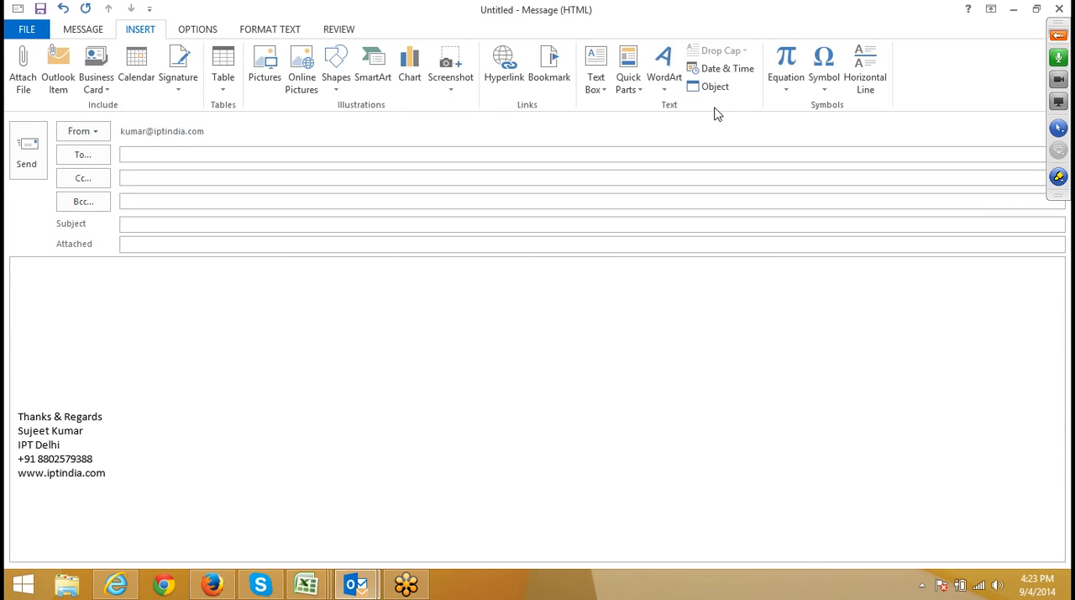
Start inserting a calendar in the message body, with Full details as its detail level and Next 7 days as its date range.
left_click(235, 382)
left_click(136, 62)
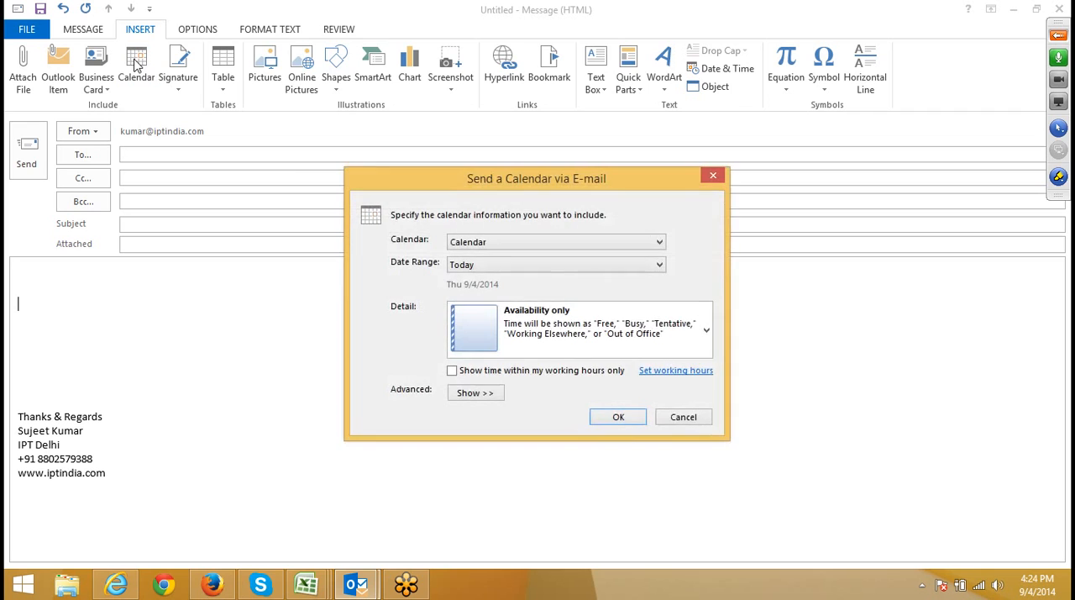
left_click(505, 334)
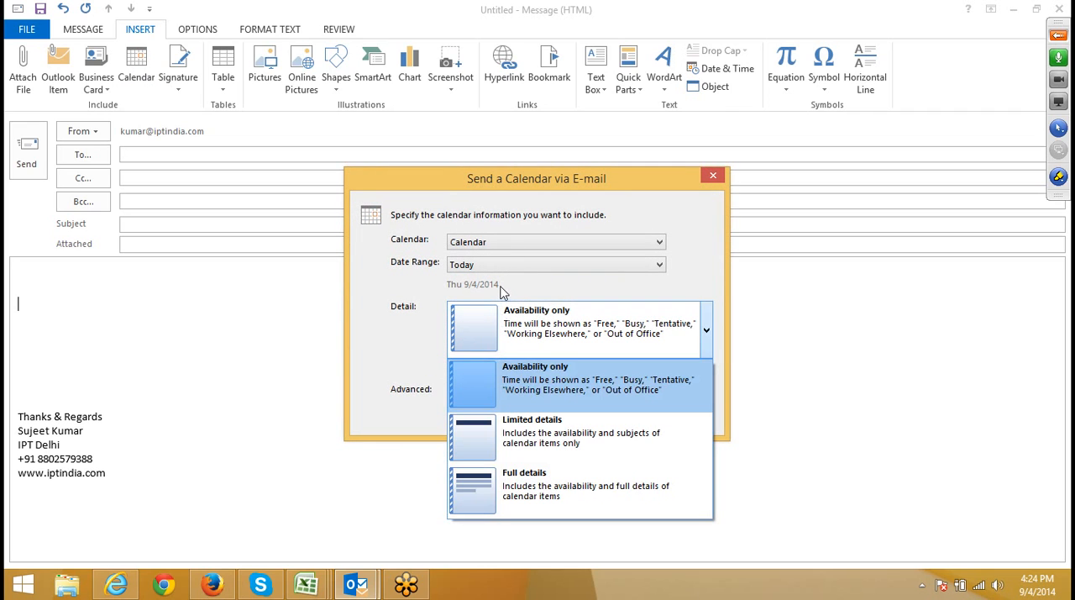
left_click(495, 322)
scroll(499, 356, "down", 2)
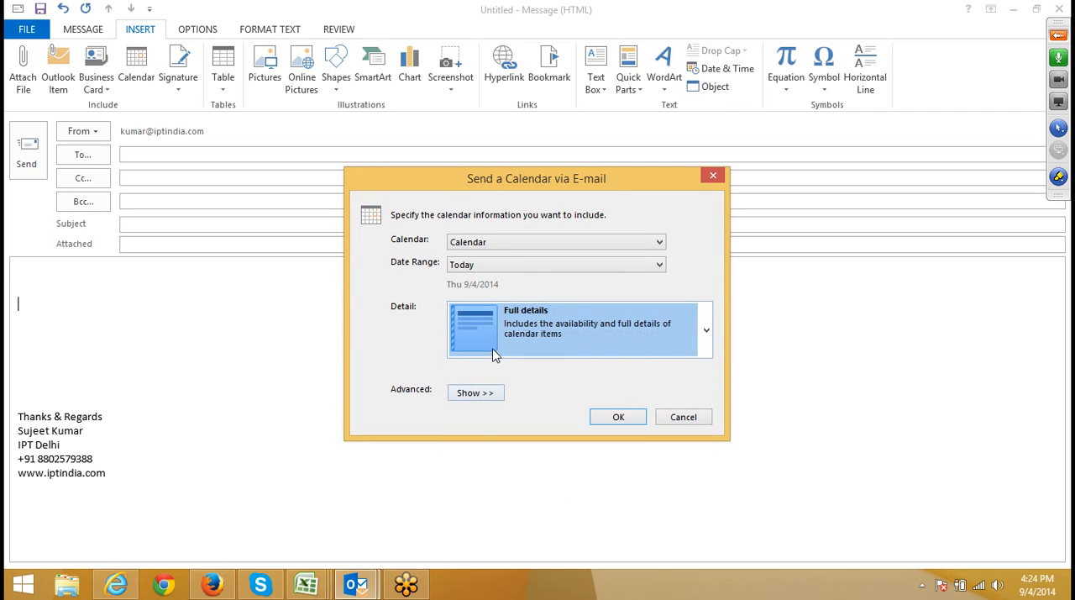
left_click(494, 242)
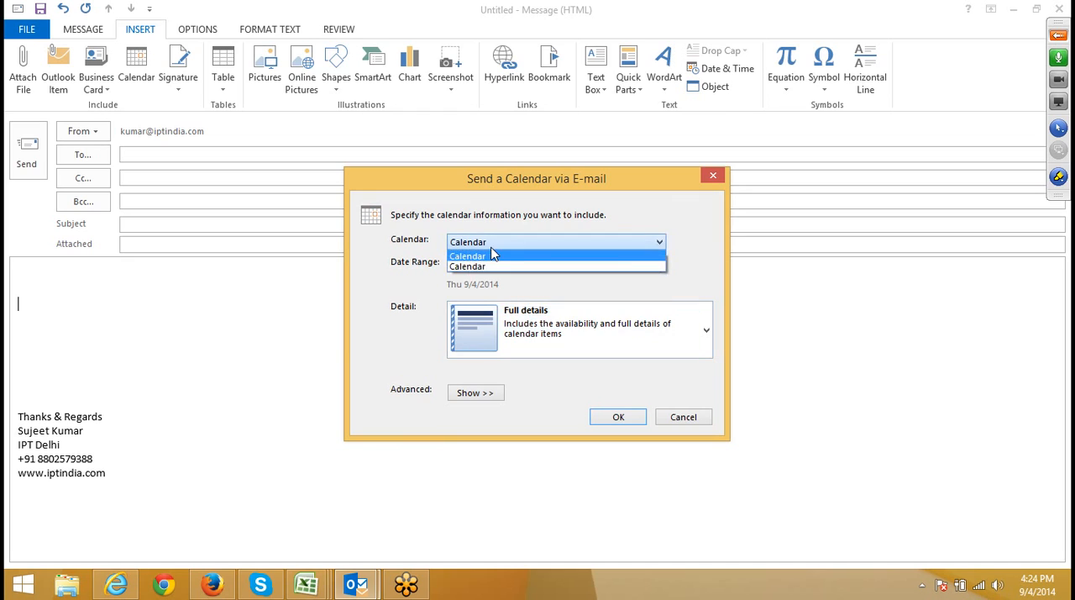
left_click(492, 250)
left_click(491, 265)
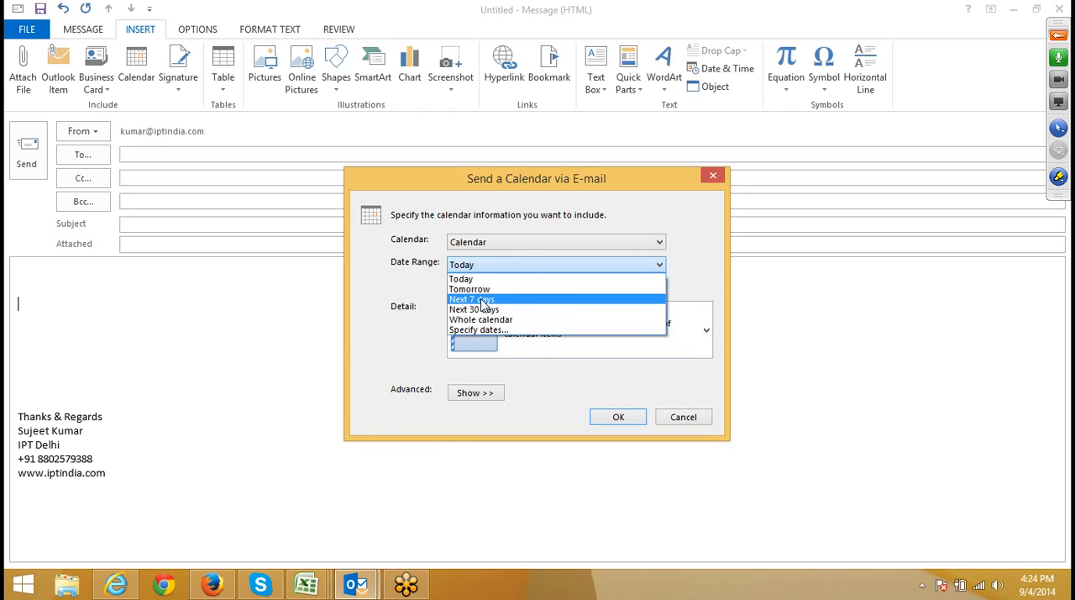
left_click(483, 300)
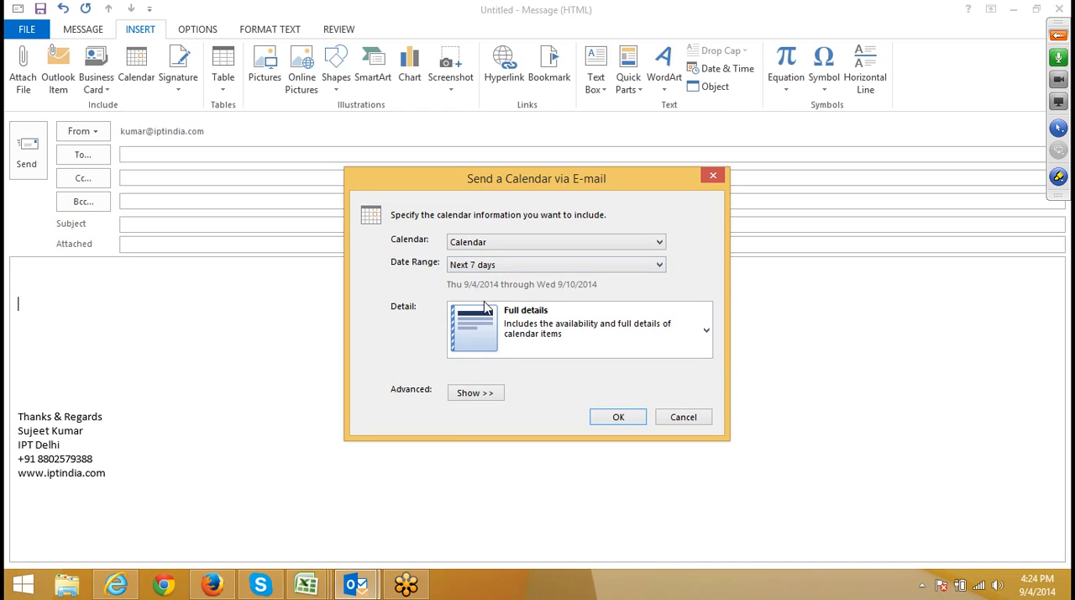
Include details of private items and attachments within calendar items, and insert the calendar even though it has no appointments.
left_click(475, 393)
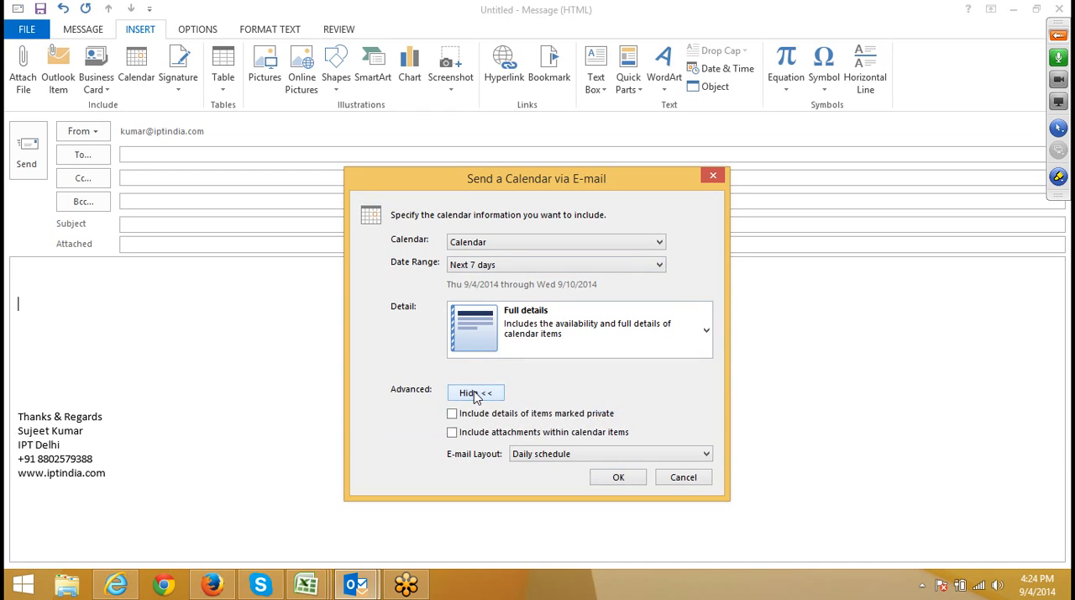
left_click(452, 413)
left_click(453, 432)
left_click(597, 478)
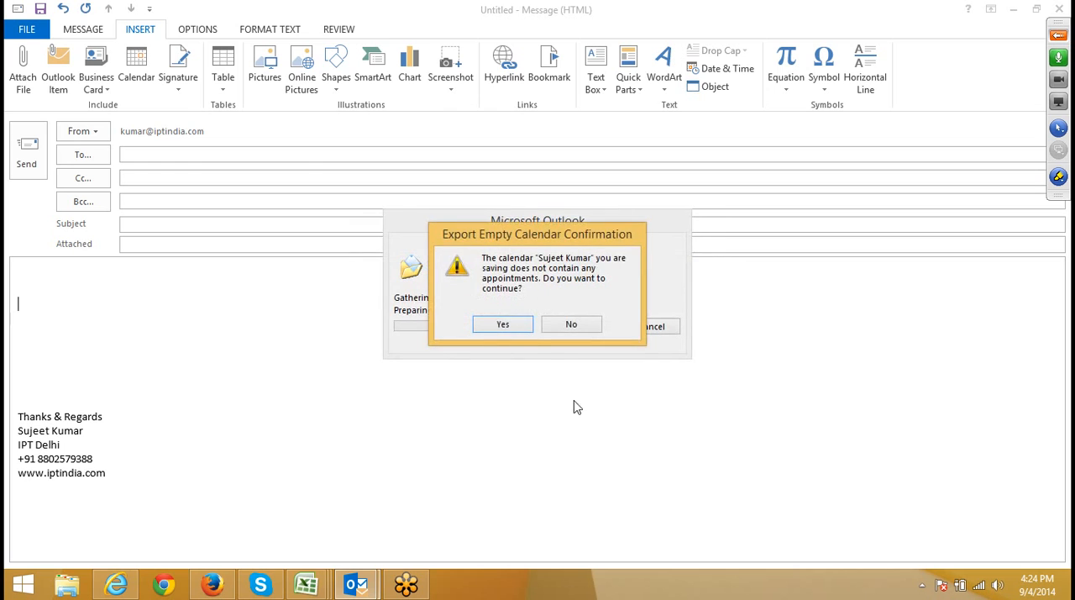
left_click(517, 330)
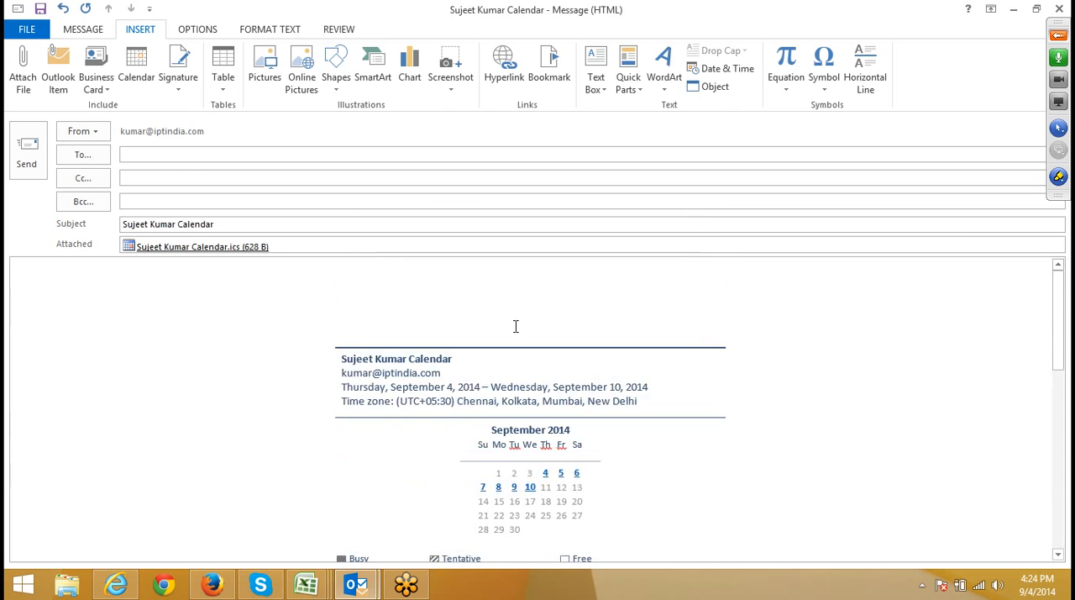
Review the calendar inserted in the message, including the date range and time zone in its header.
scroll(707, 435, "down", 3)
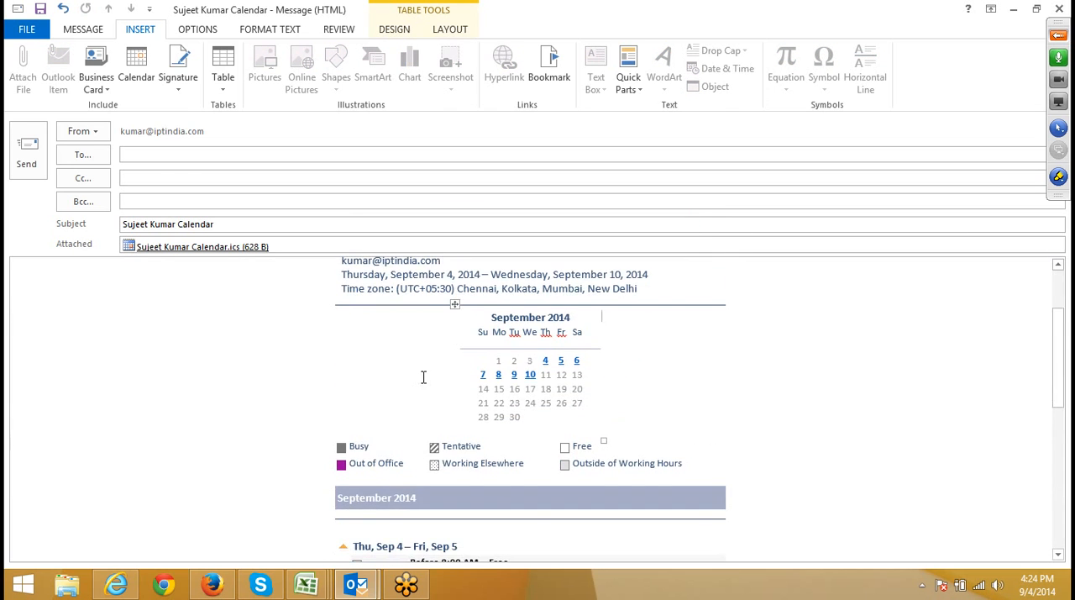
scroll(423, 378, "down", 4)
scroll(422, 388, "up", 5)
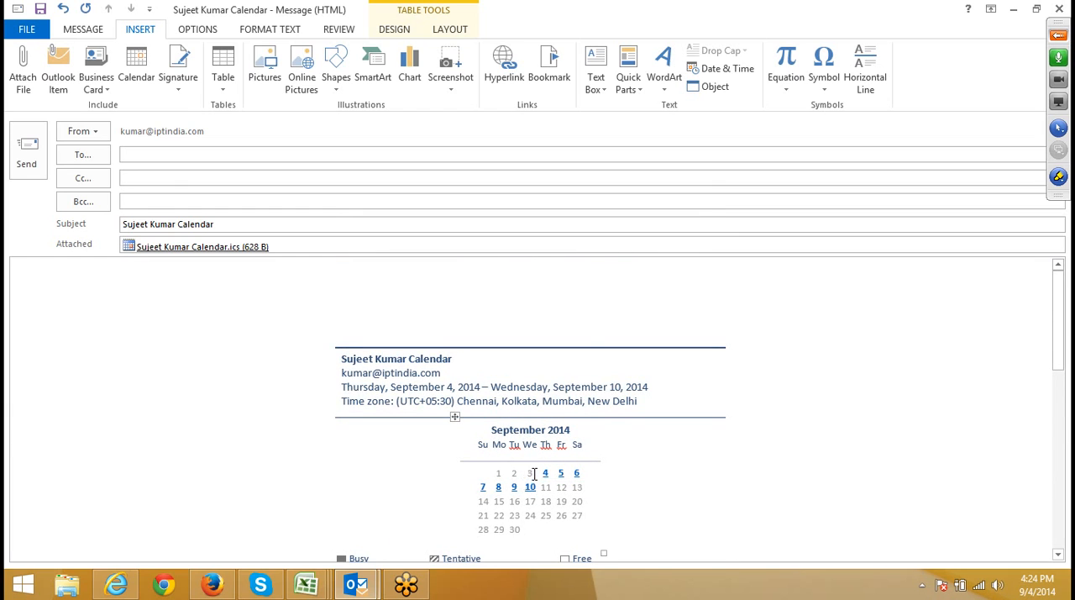
scroll(529, 467, "down", 2)
scroll(521, 456, "up", 1)
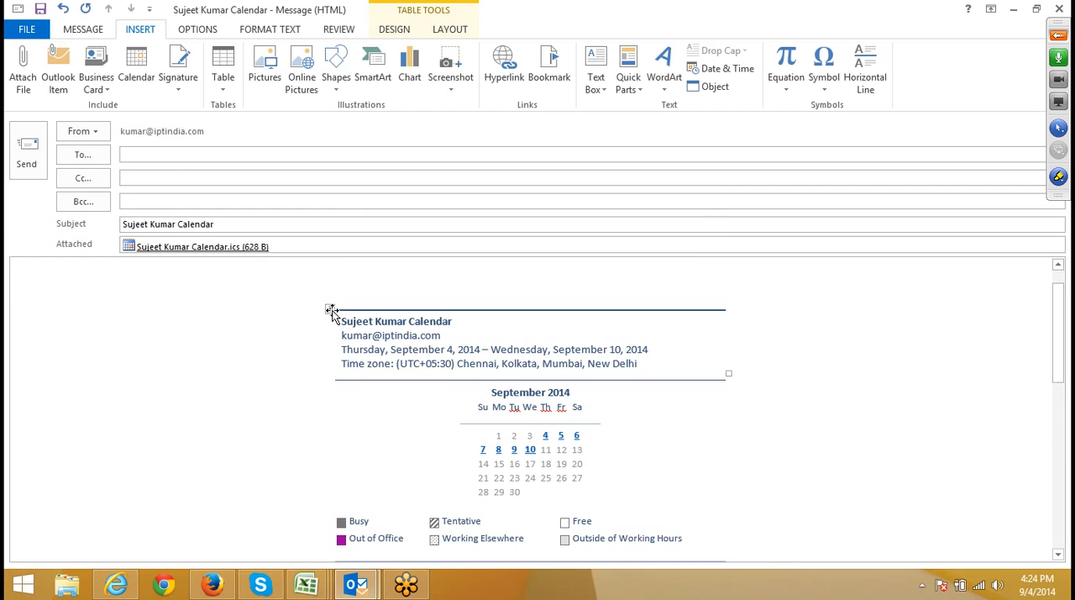
mouse_move(331, 310)
left_mouse_down()
mouse_move(173, 311)
mouse_move(361, 341)
mouse_move(345, 316)
left_mouse_up()
left_click(374, 325)
left_click_drag(379, 361, 386, 366)
Examine the September 2014 month grid, the availability legend and the daily schedule of the inserted calendar.
scroll(503, 371, "down", 2)
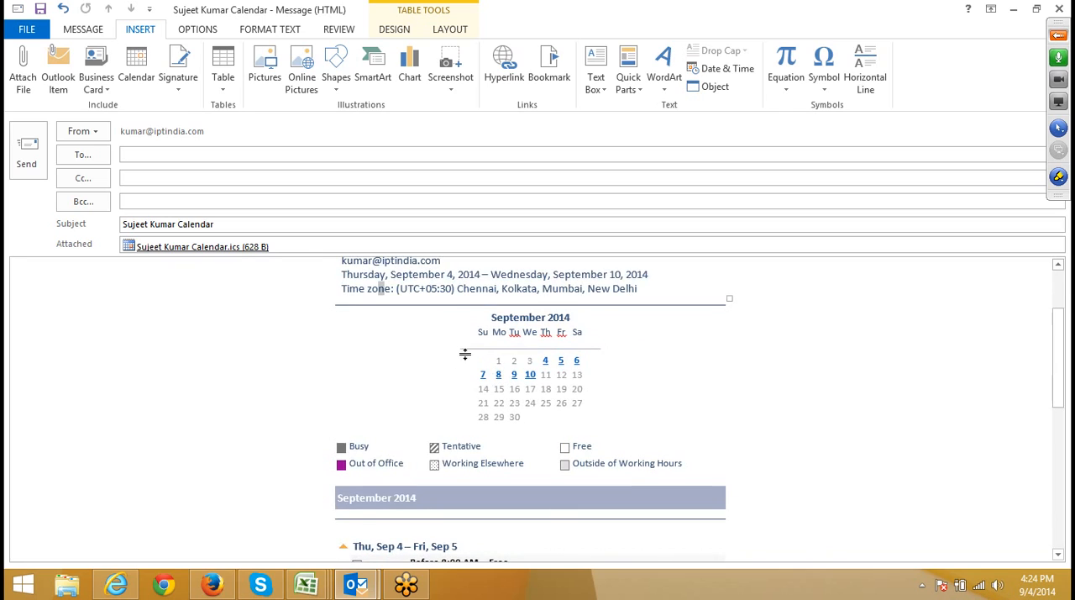
left_click(544, 358)
left_click_drag(546, 378, 558, 391)
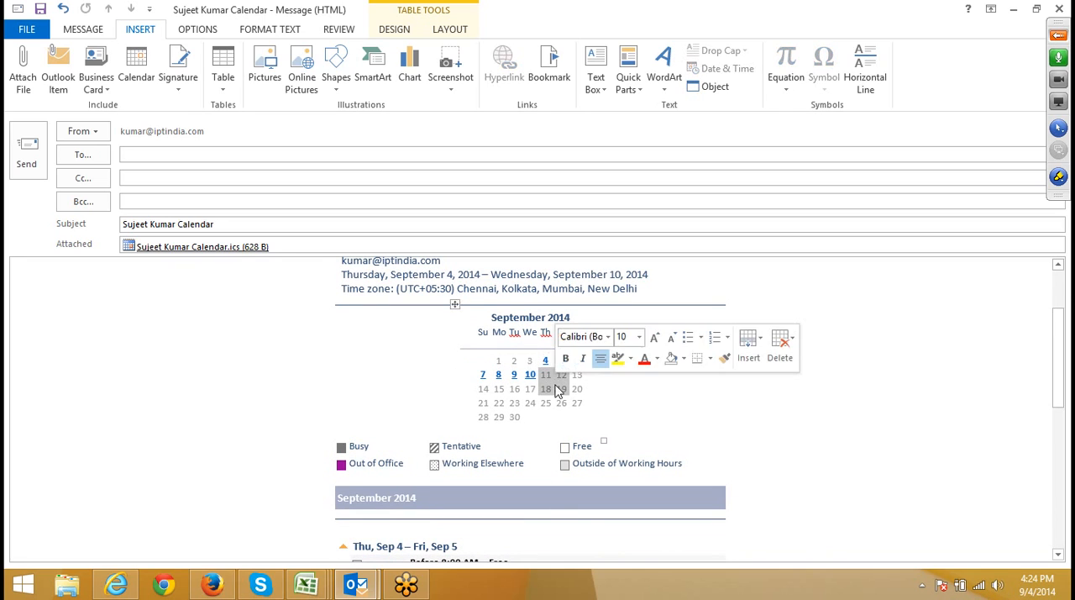
left_click(550, 388)
left_click(547, 390)
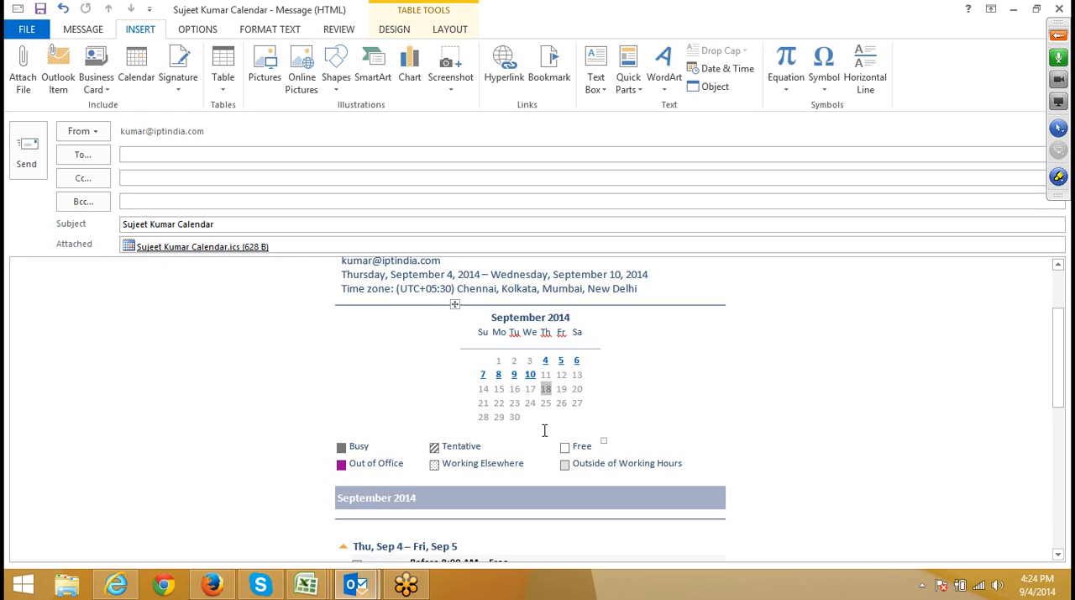
left_click(547, 418)
double_click(365, 444)
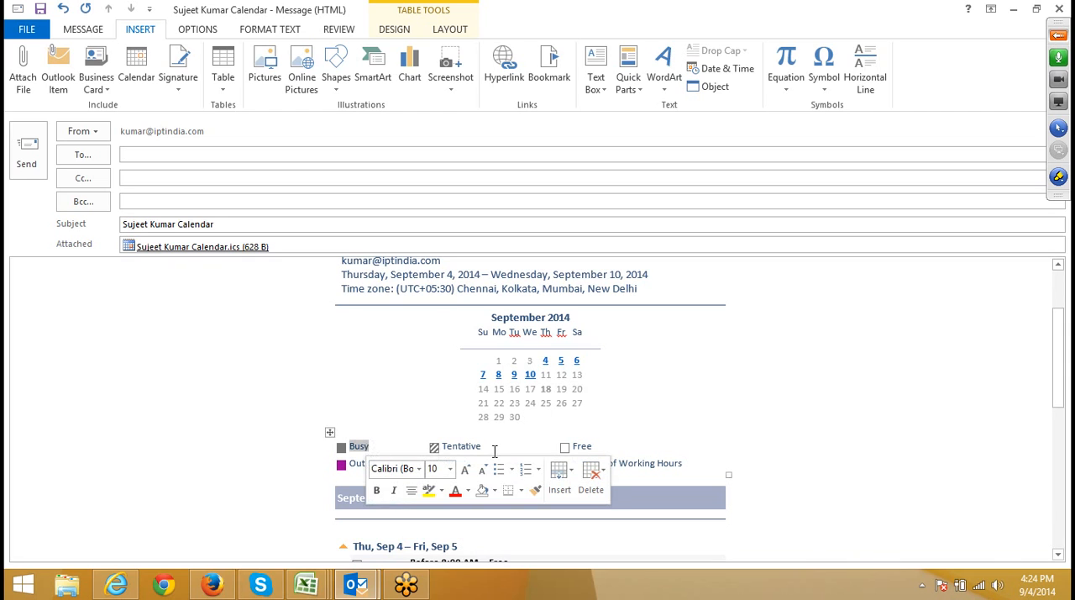
left_click(483, 435)
left_click(605, 441)
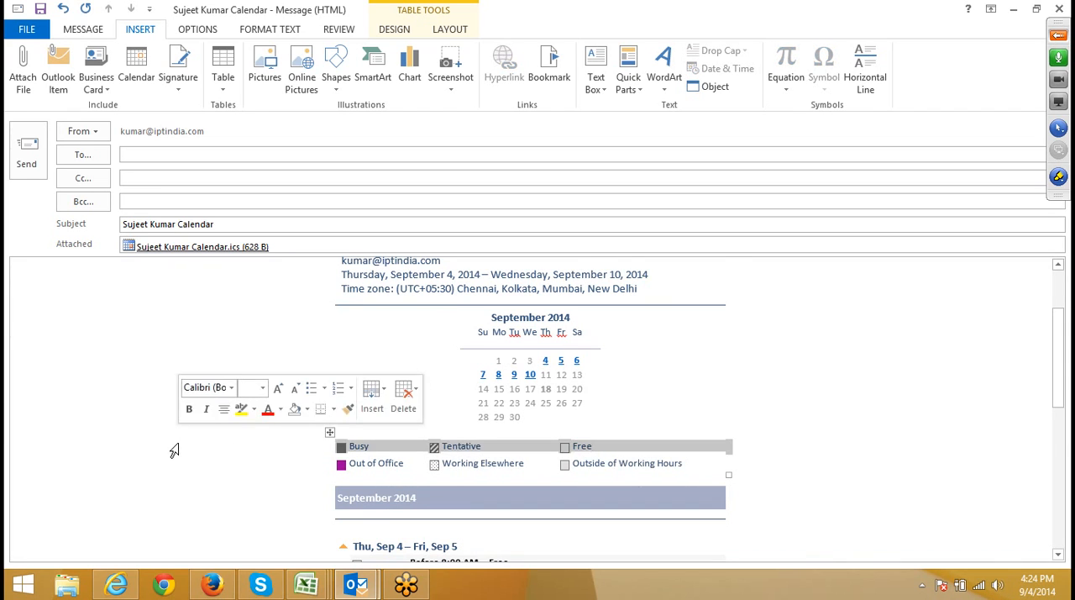
scroll(173, 449, "down", 5)
scroll(174, 449, "down", 1)
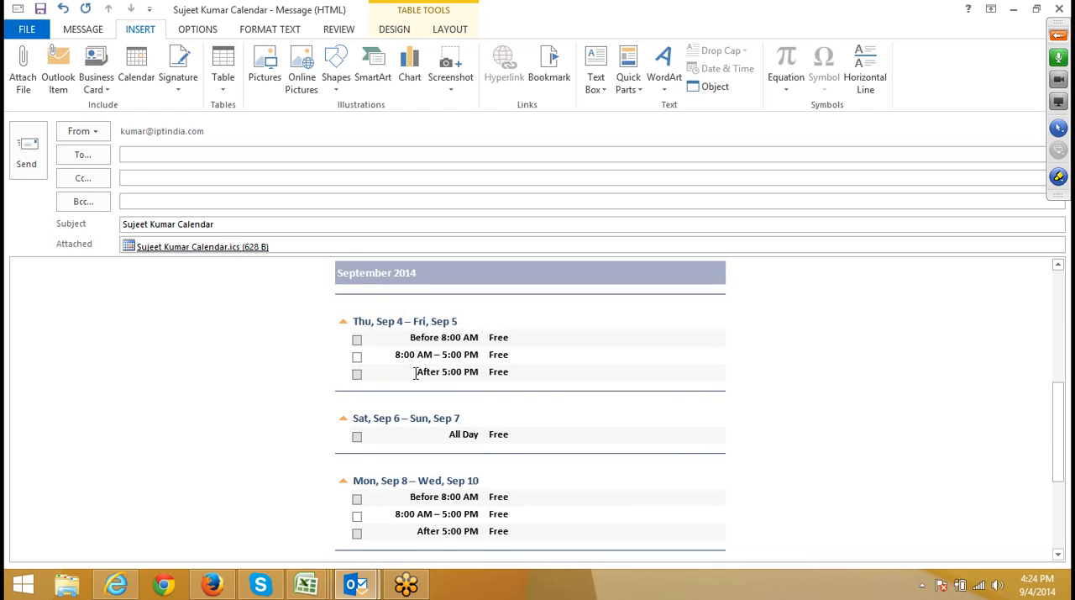
Review the inserted calendar again, from its header and month grid through the daily schedule up to Wed, Sep 10.
left_click(401, 326)
scroll(431, 420, "down", 3)
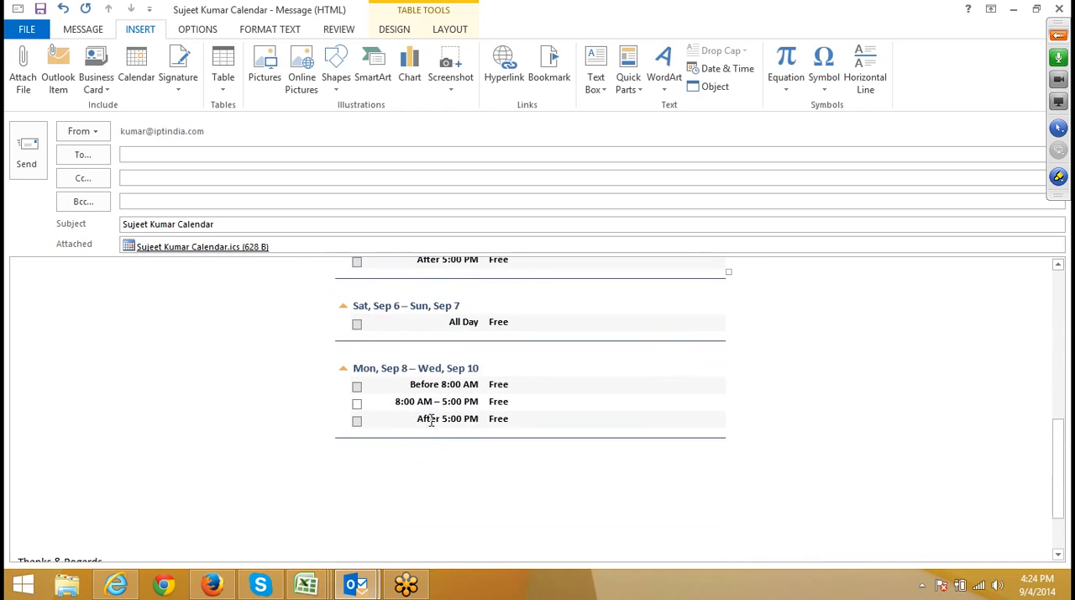
scroll(431, 420, "up", 3)
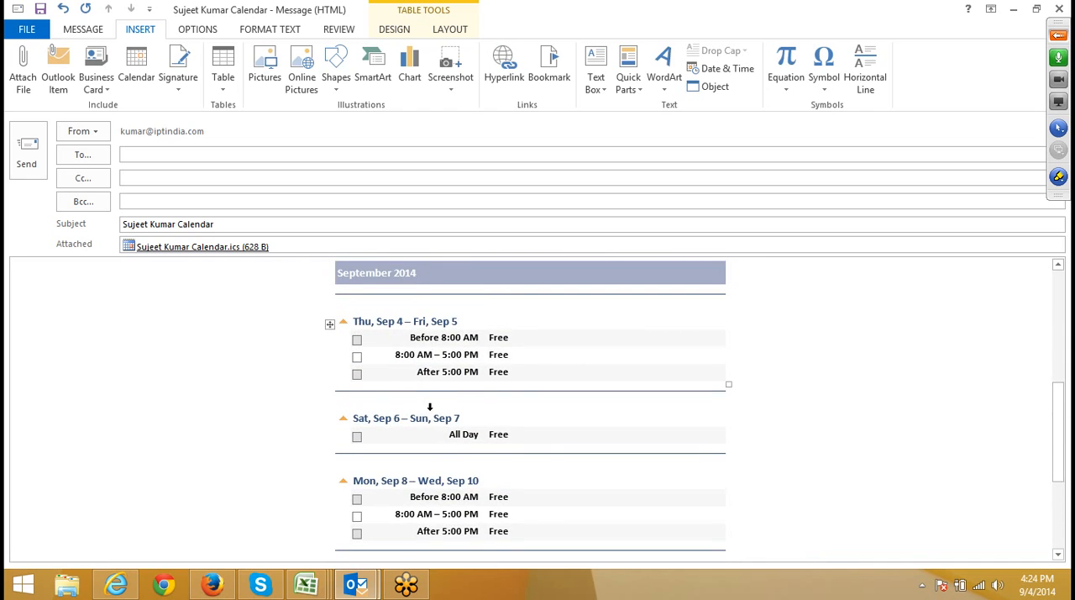
scroll(430, 406, "up", 8)
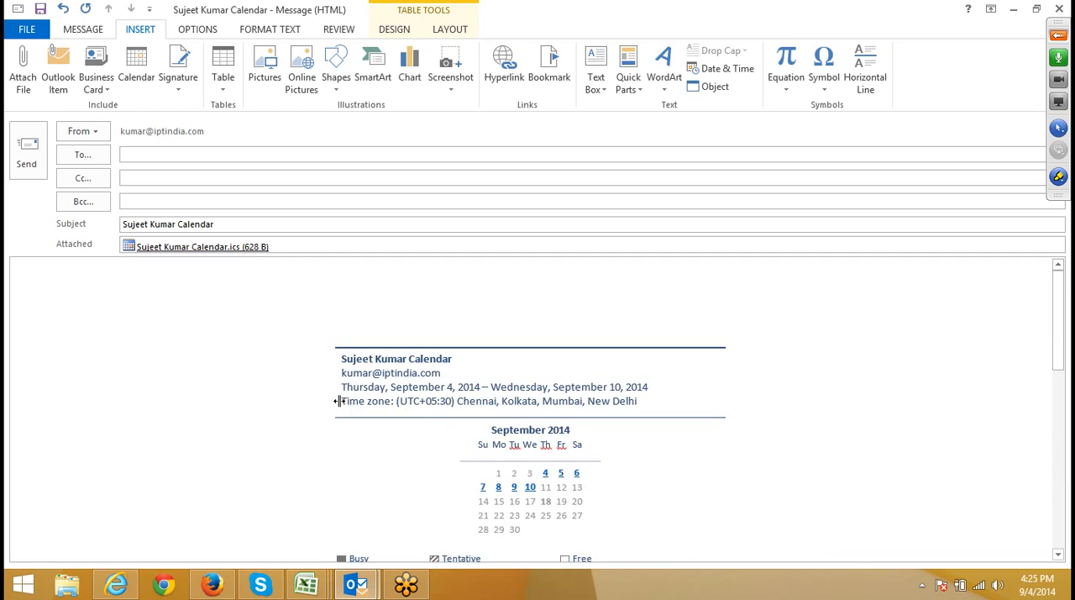
left_click(325, 349)
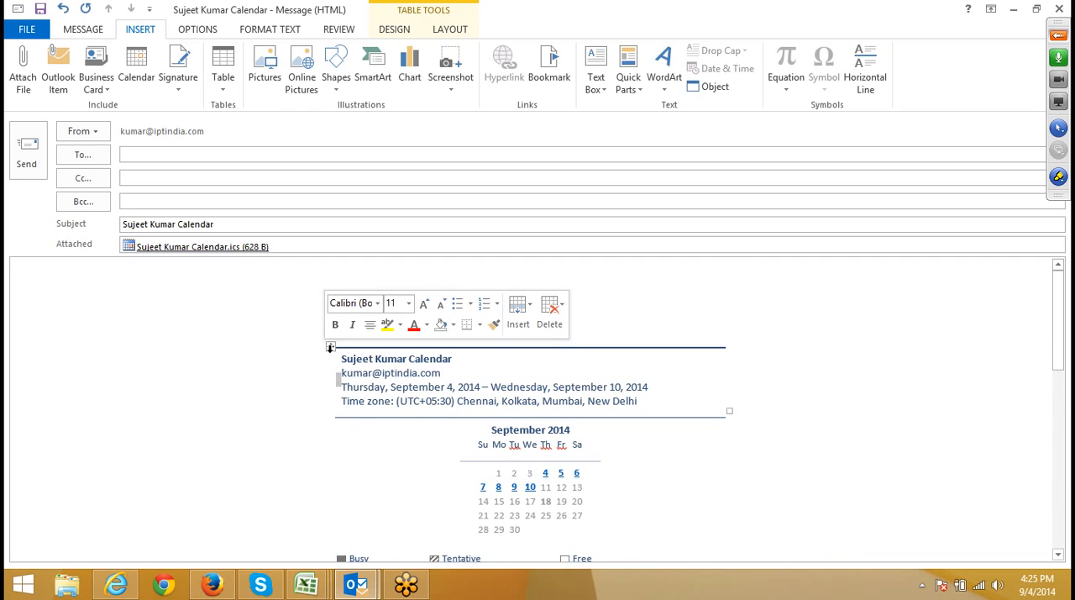
left_click(333, 345)
scroll(377, 428, "down", 7)
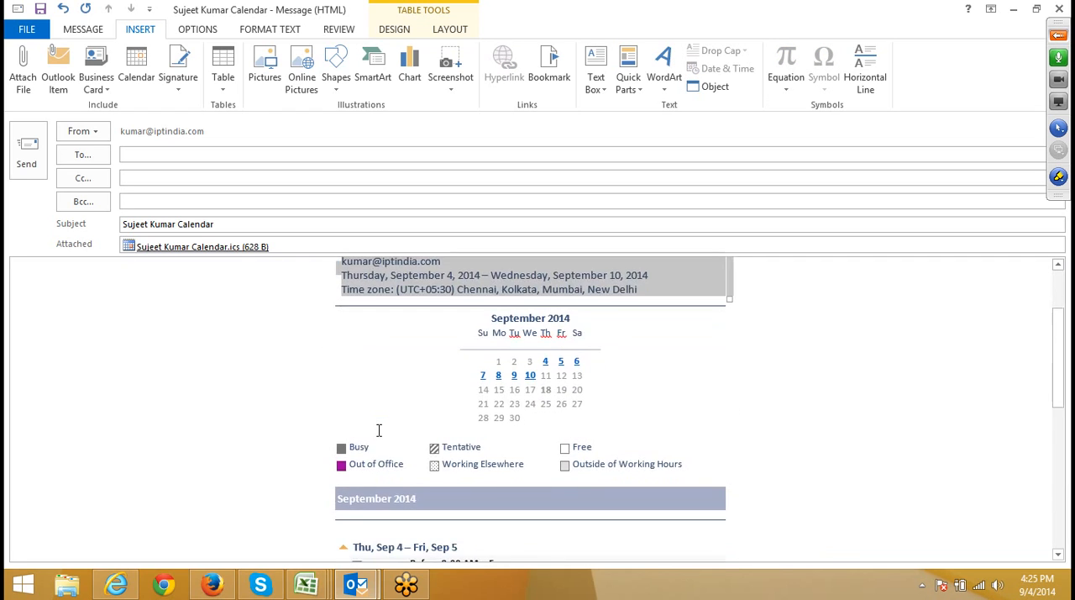
scroll(348, 479, "down", 3)
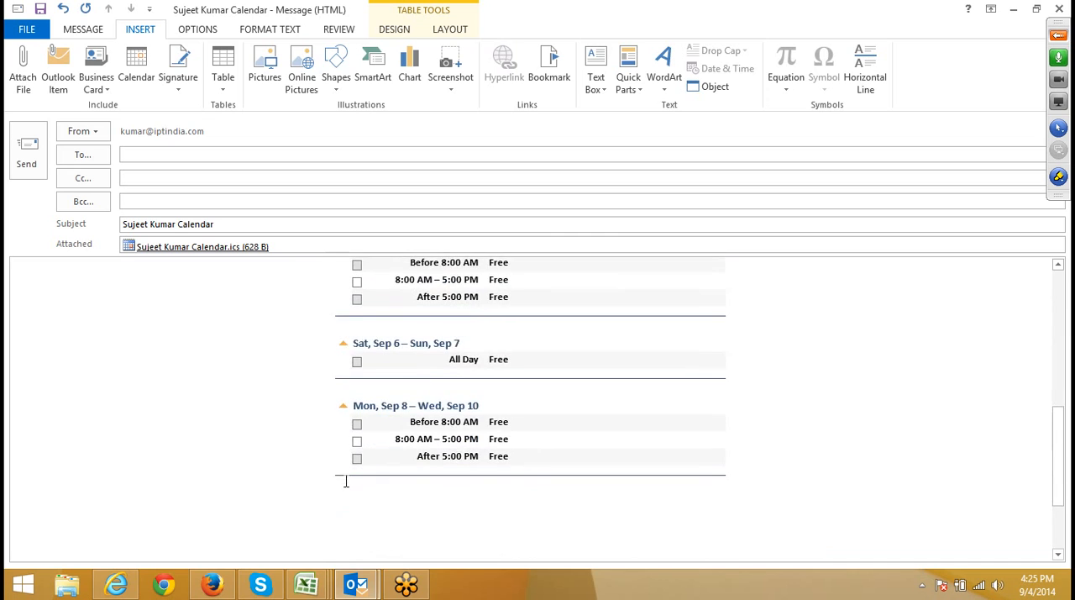
scroll(341, 479, "up", 5)
scroll(326, 490, "up", 5)
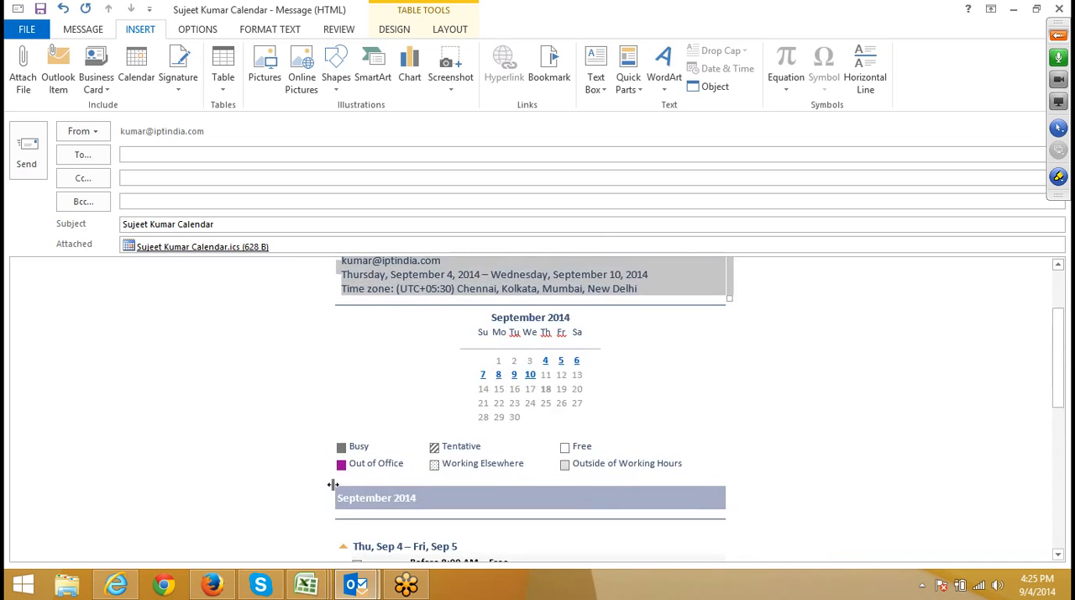
scroll(327, 491, "down", 6)
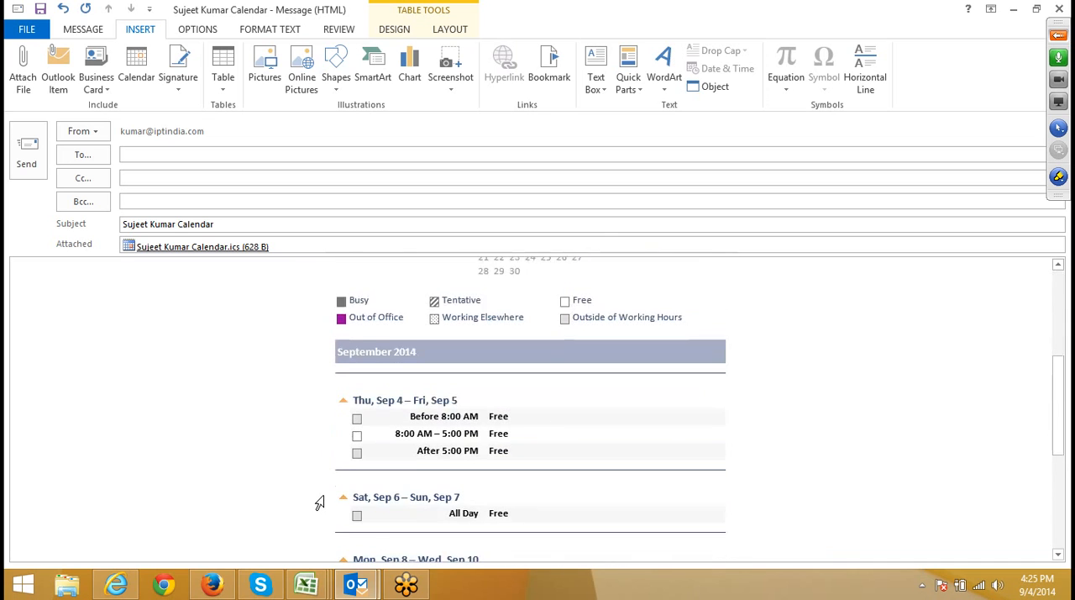
scroll(323, 500, "up", 6)
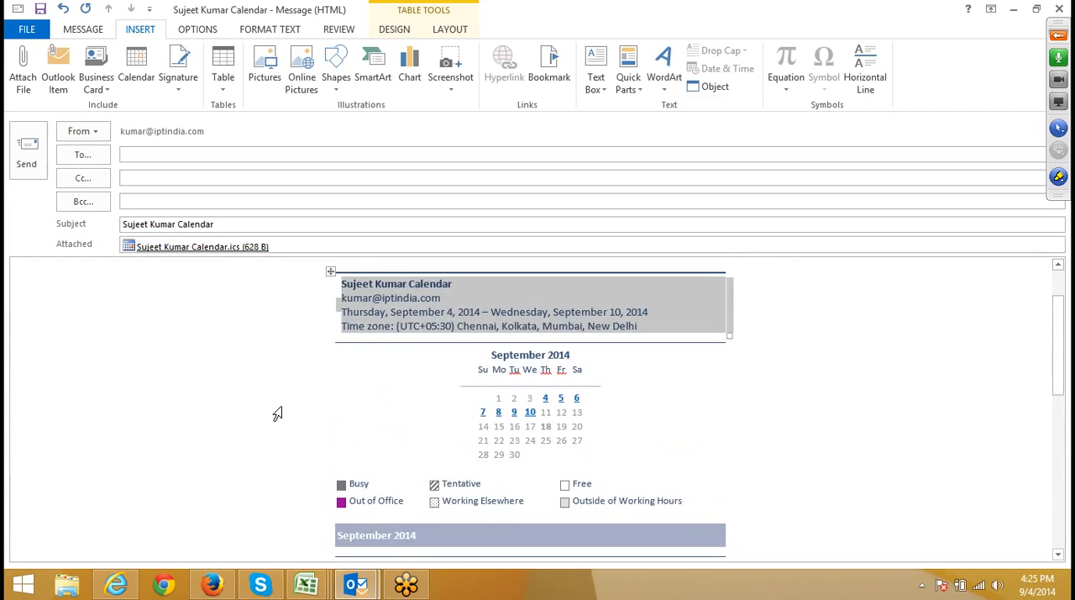
Remove the attached calendar .ics file from the message.
left_click(287, 259)
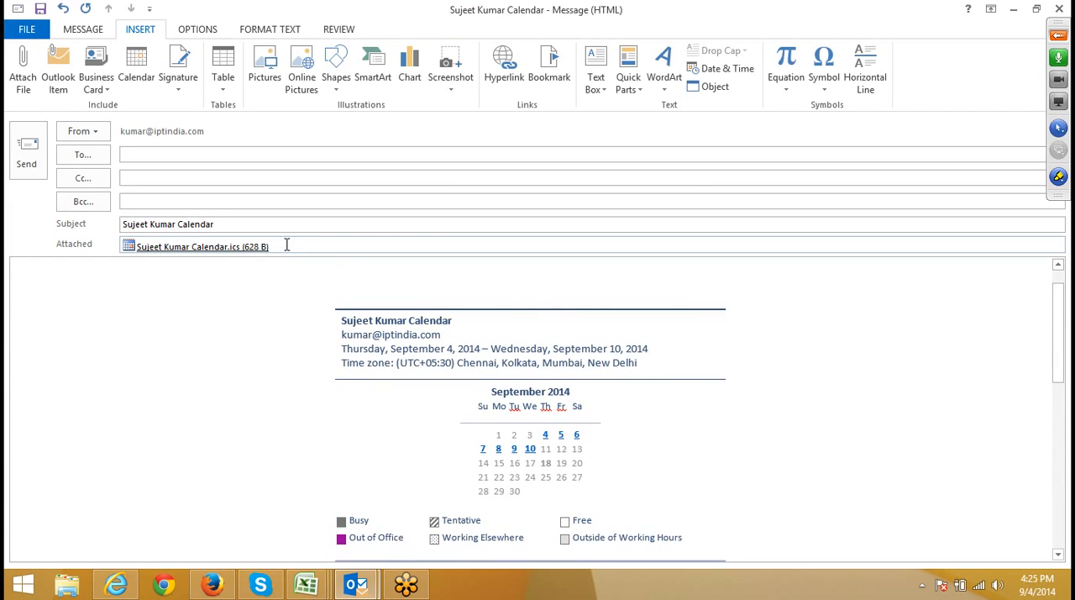
left_click(286, 245)
key("BackSpace")
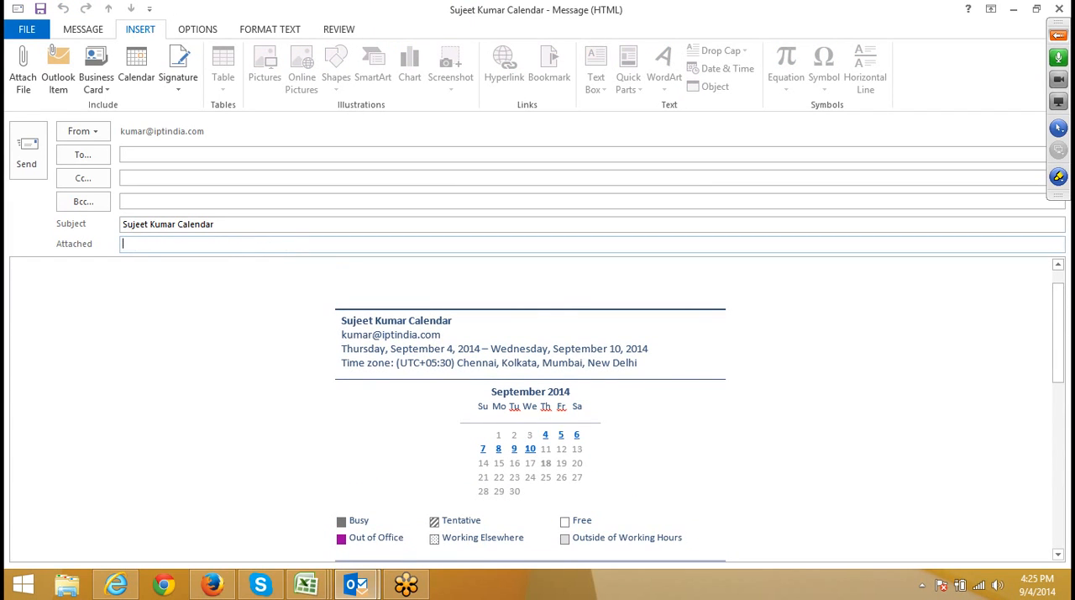
Delete the September 2014 month grid and all remaining content from the message body, including the signature.
left_click(390, 318)
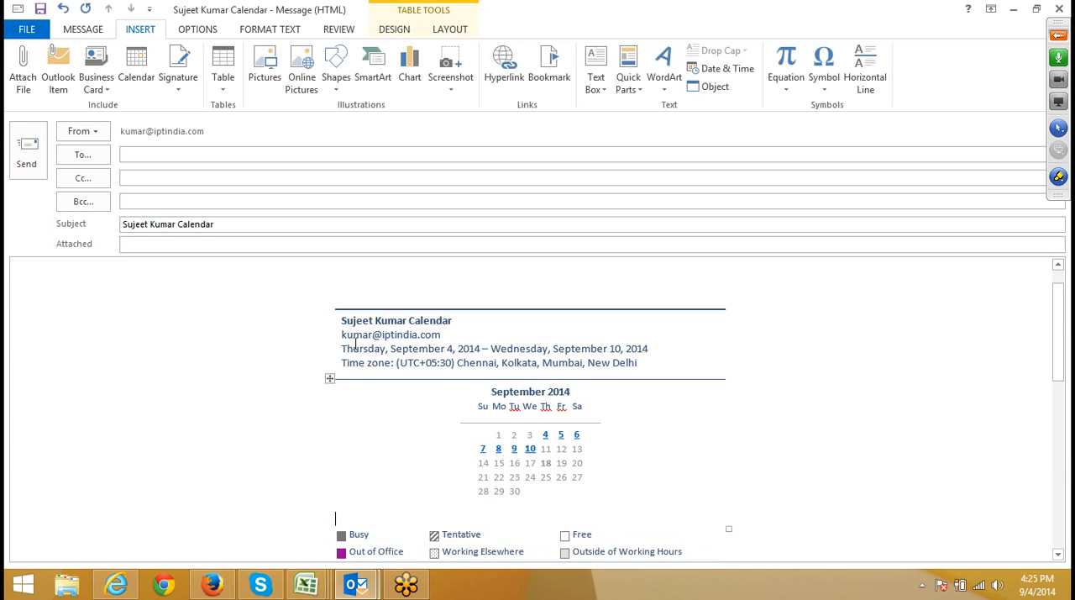
left_click(330, 378)
key("BackSpace")
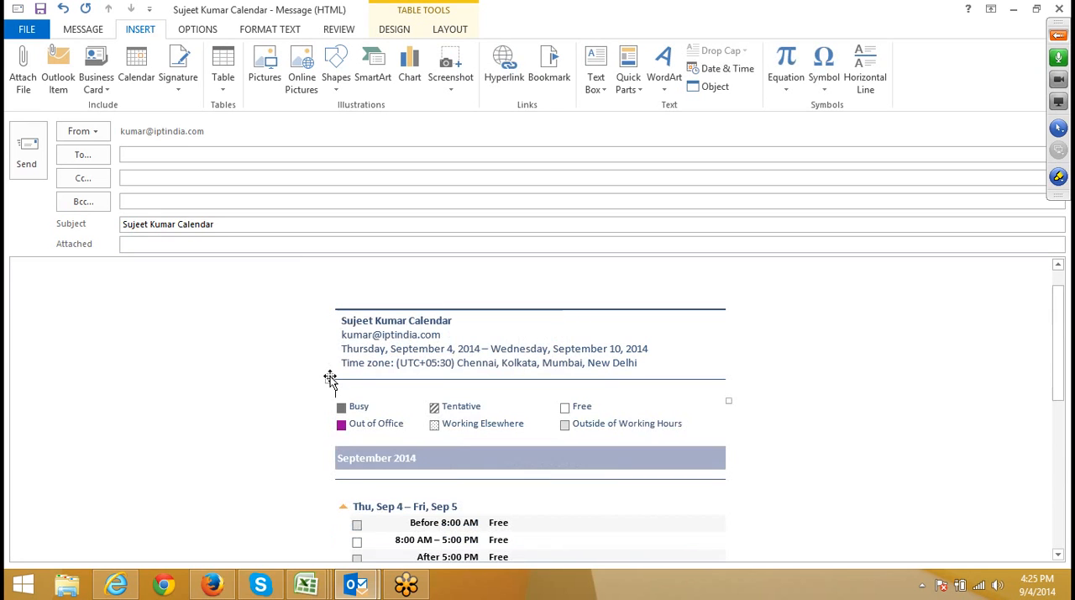
key("ctrl+a")
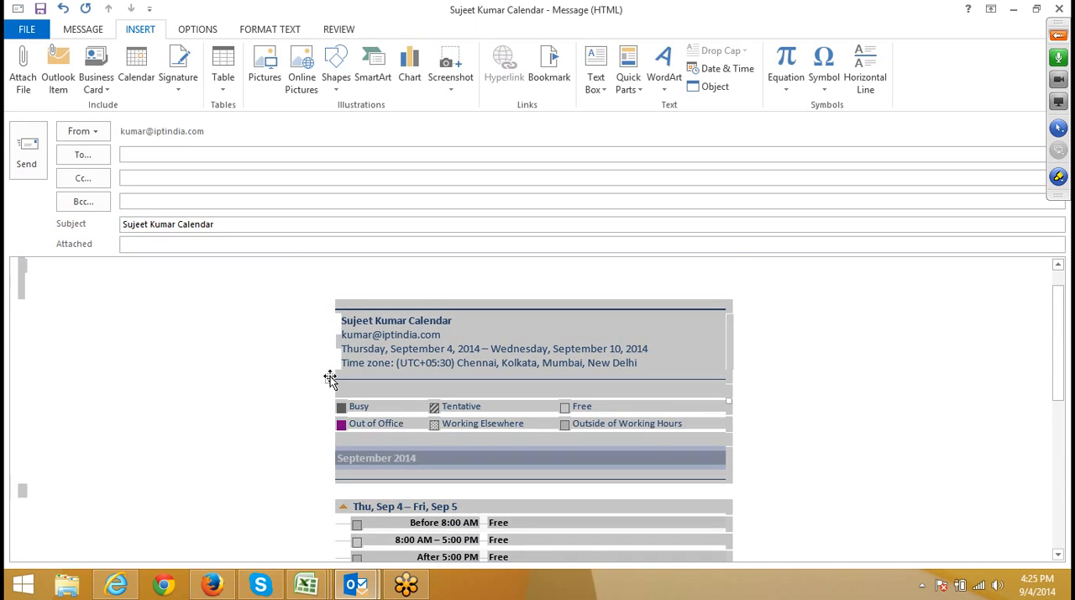
key("BackSpace")
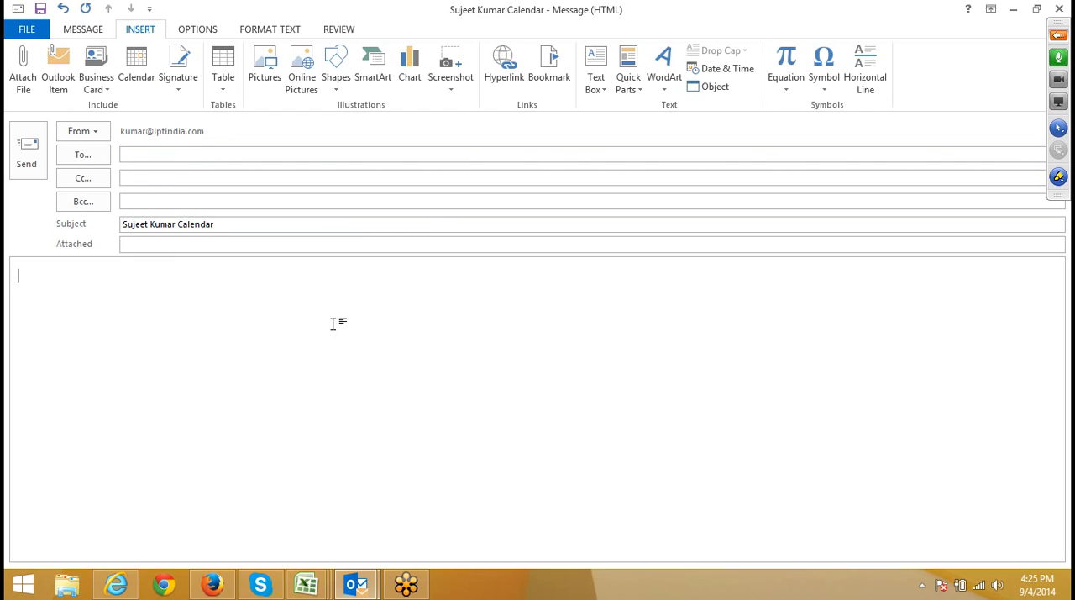
Insert a table of six columns and seven rows in the body, with the headings Name, Roll, Marks, City and Subject.
key("Return")
left_click(223, 77)
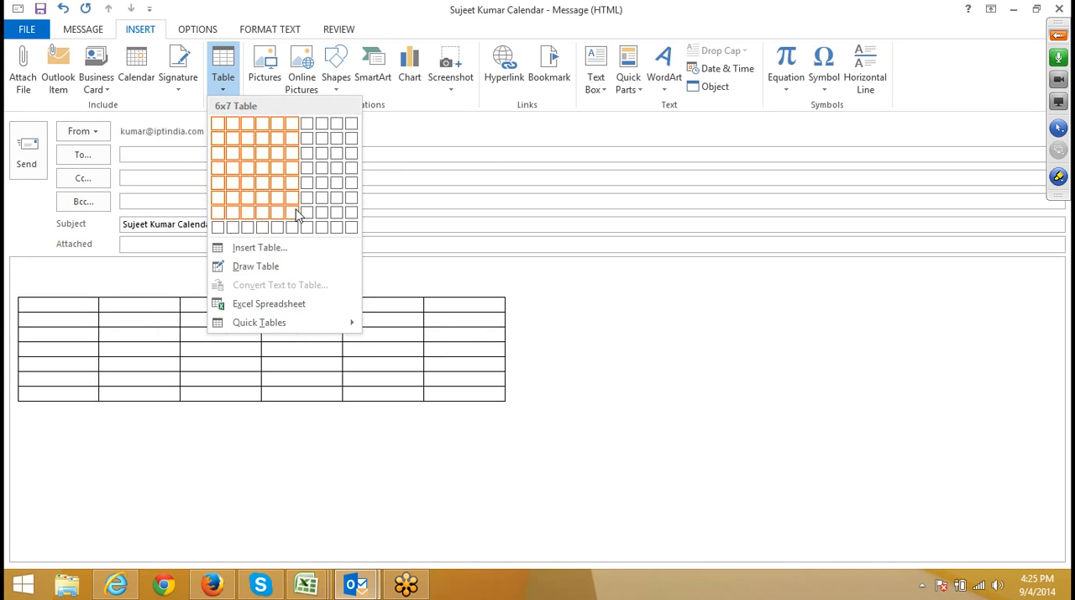
left_click(292, 223)
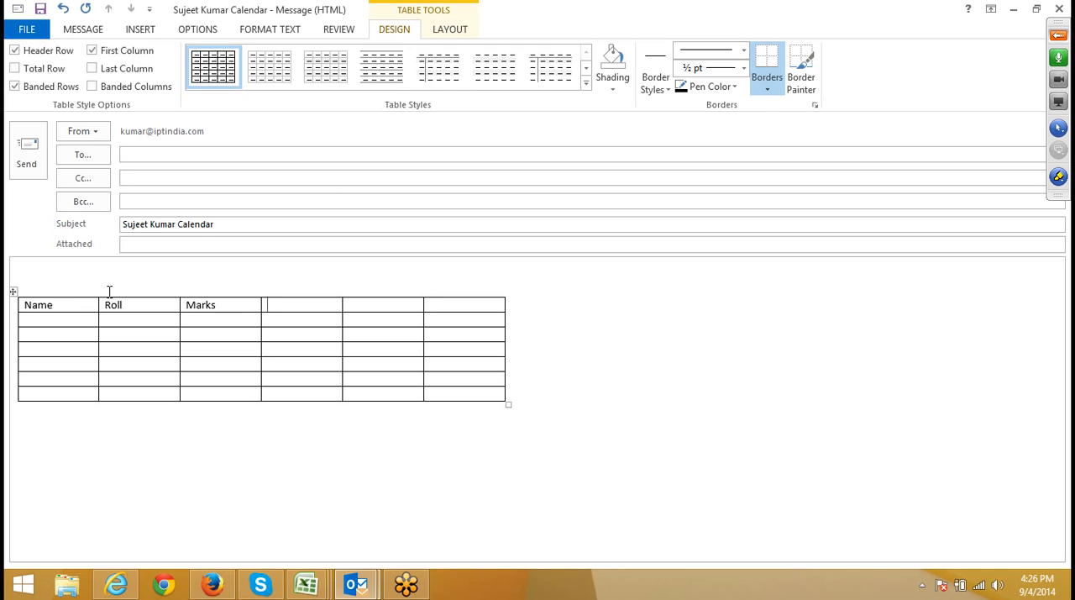
type("City")
left_click(110, 420)
left_click(124, 386)
Select the whole table and preview the available table styles and shading colors without applying any.
left_click(14, 291)
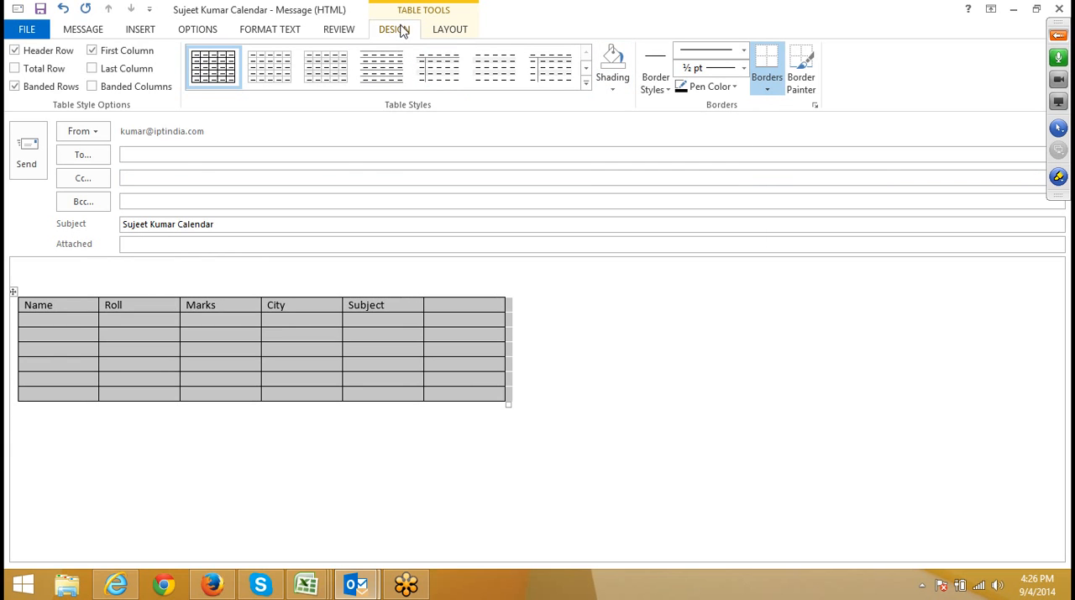
left_click(586, 83)
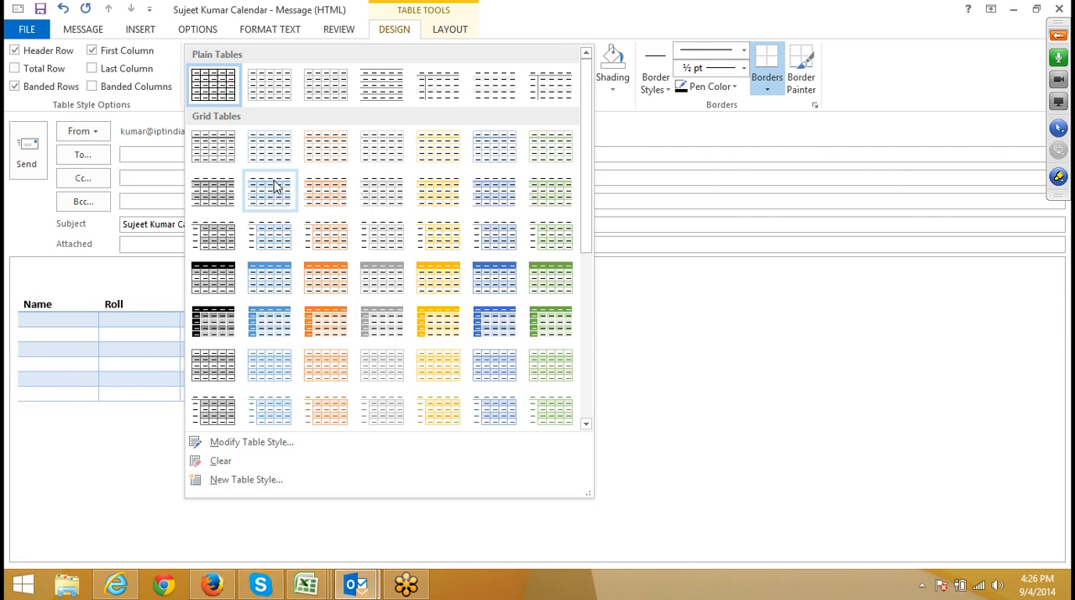
left_click(8, 344)
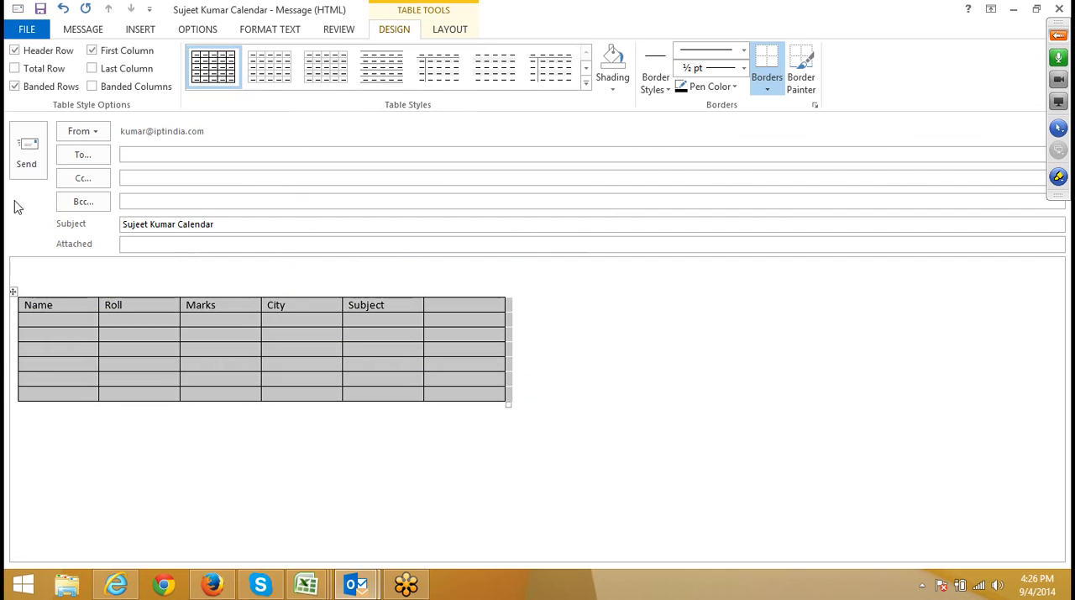
left_click(612, 89)
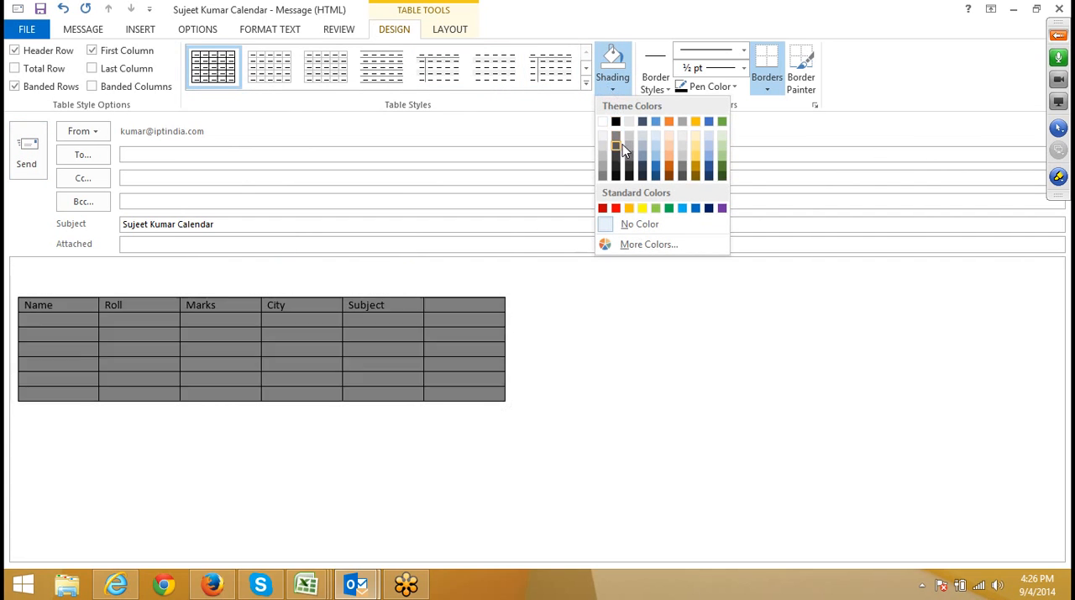
left_click(273, 328)
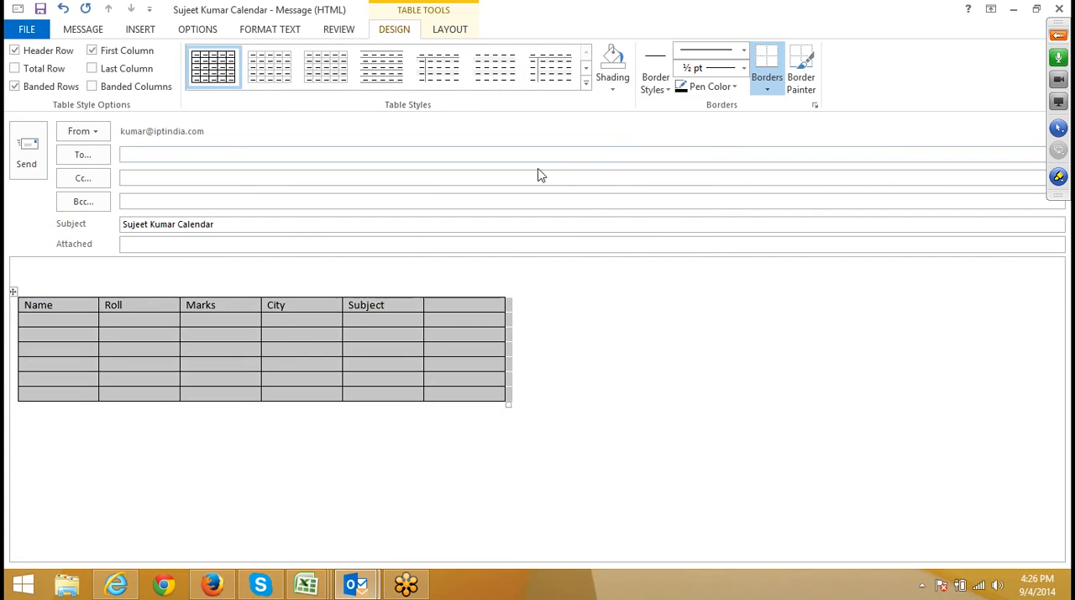
Look through the table's pen color, line weight, line style and border options, and try the Border Painter on its cells.
left_click(733, 87)
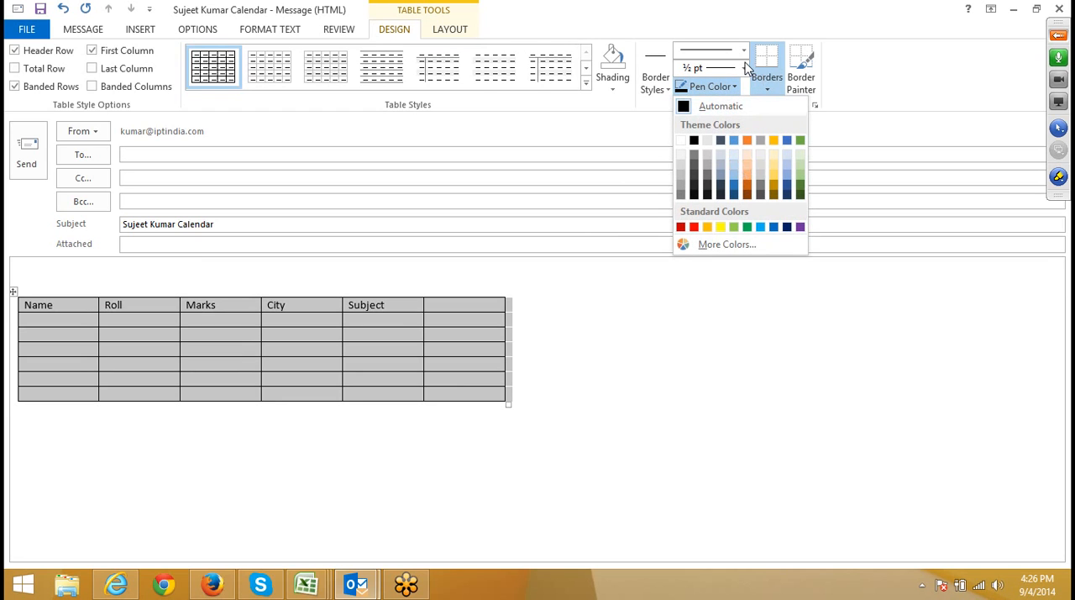
left_click(744, 68)
left_click(744, 50)
left_click(766, 84)
left_click(767, 90)
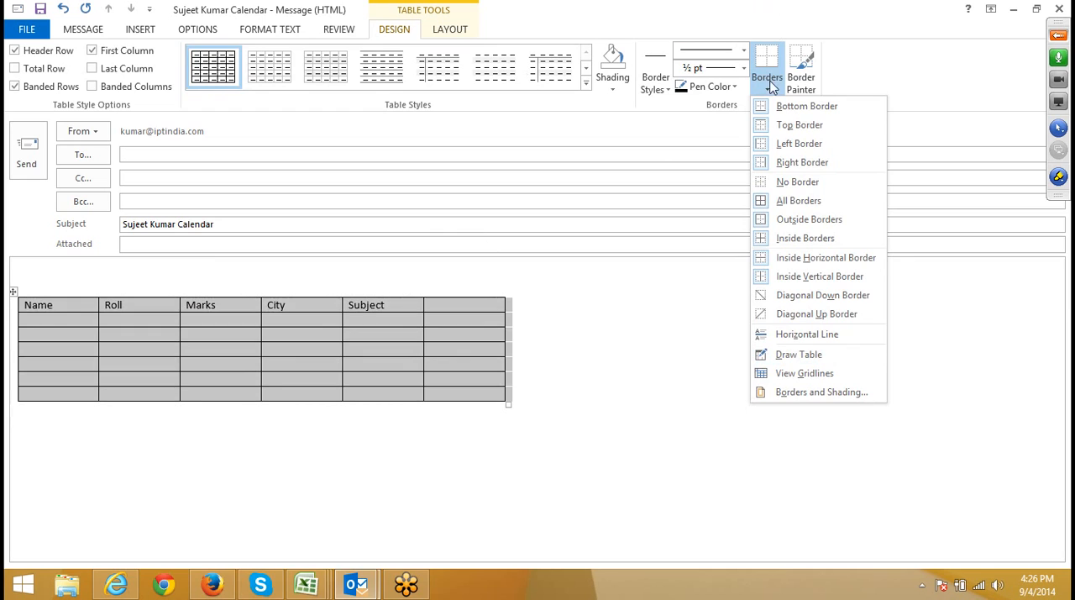
left_click(846, 84)
left_click(802, 80)
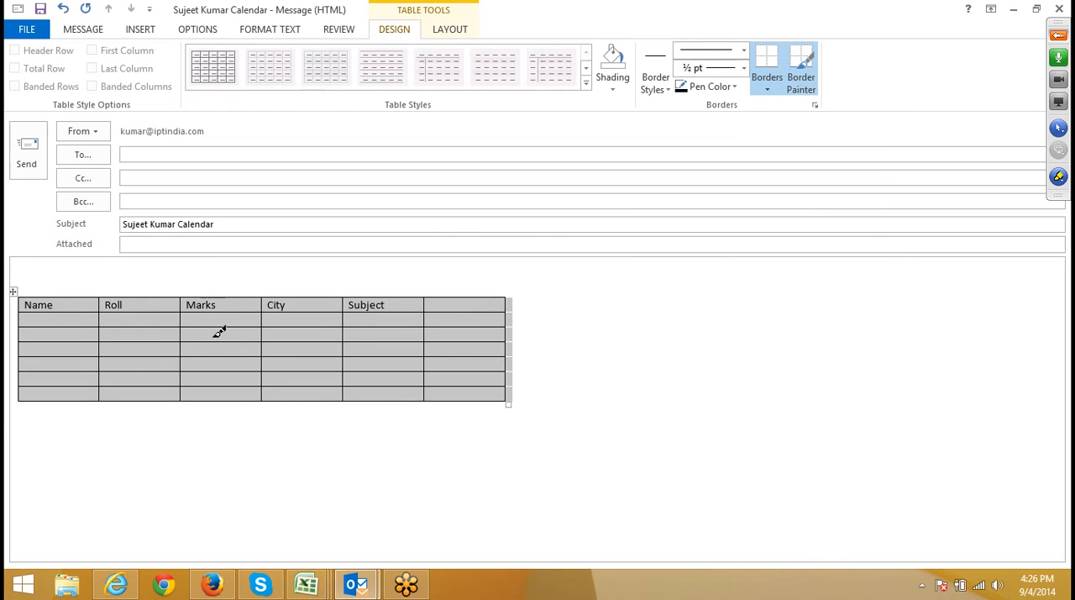
mouse_move(53, 313)
left_mouse_down()
mouse_move(257, 378)
mouse_move(534, 384)
mouse_move(506, 367)
left_mouse_up()
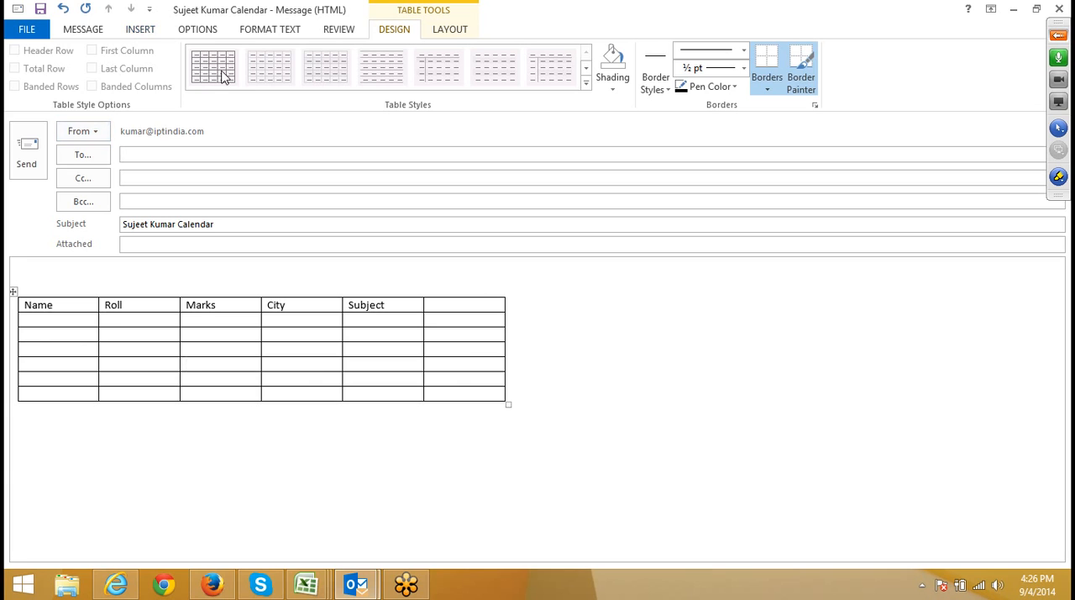
Clear all the heading text from the table, leaving its empty grid in place.
left_click(156, 34)
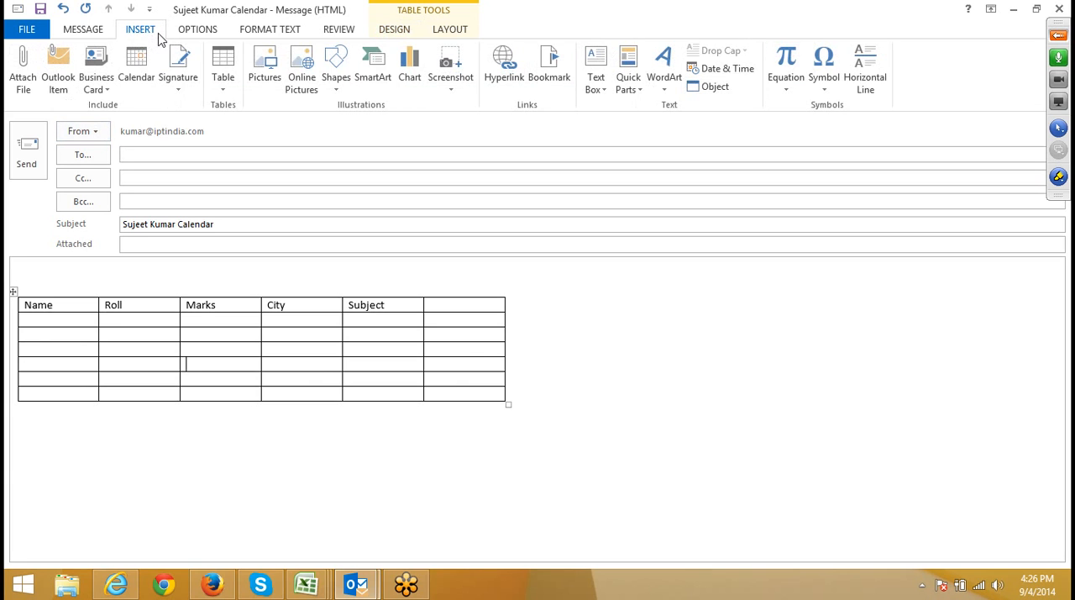
left_click(223, 91)
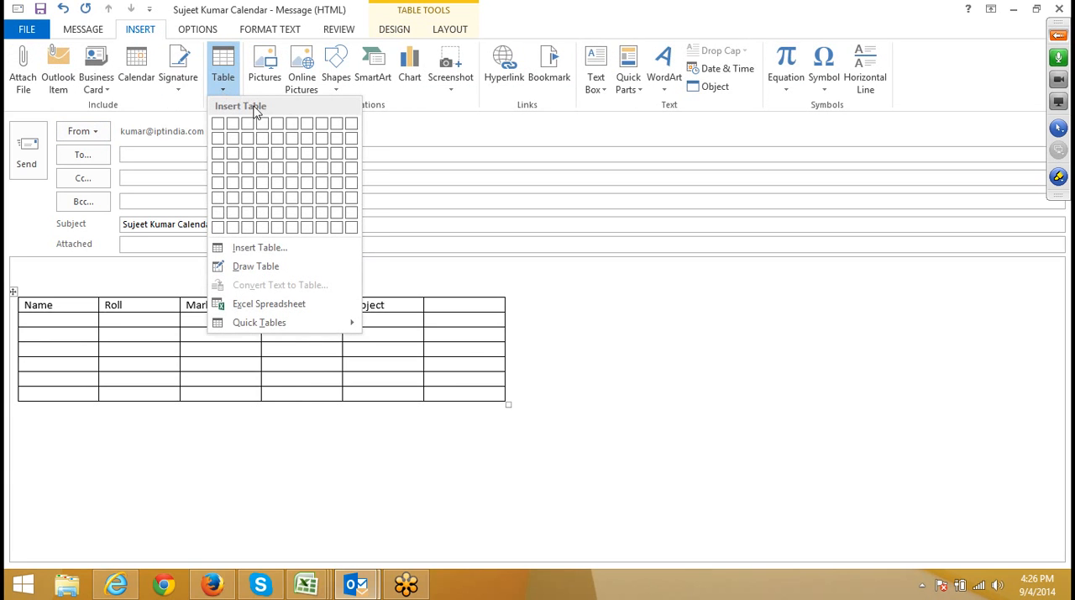
left_click(13, 286)
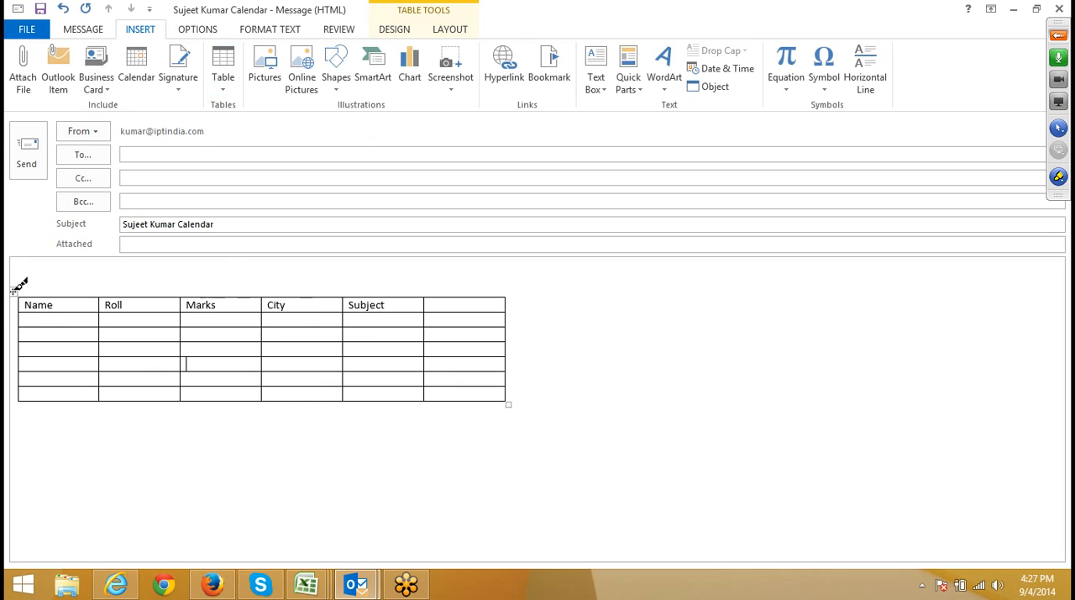
left_click(35, 319)
left_click(13, 291)
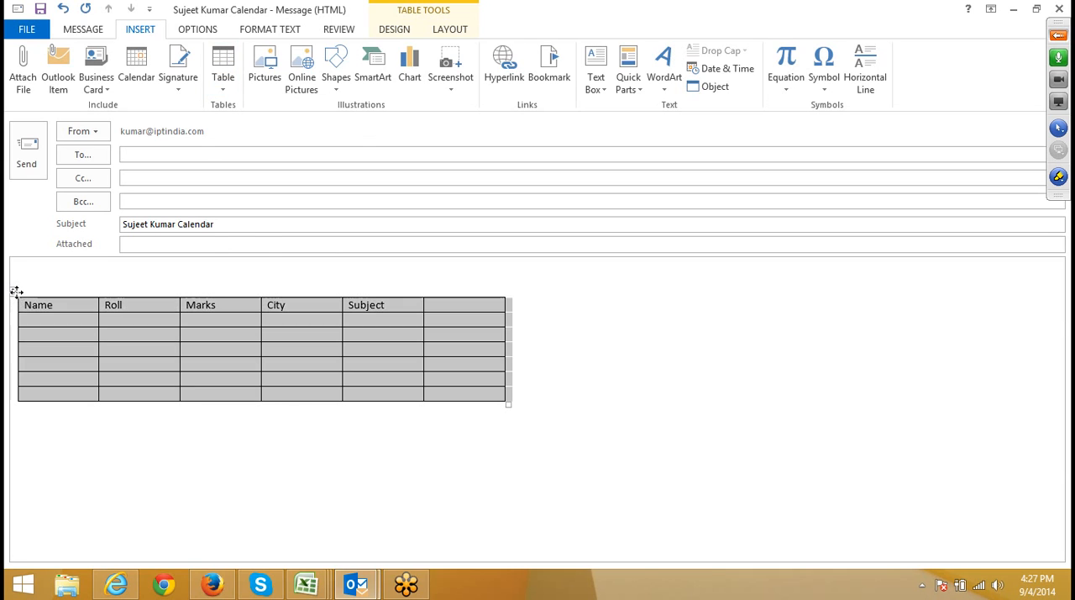
key("Delete")
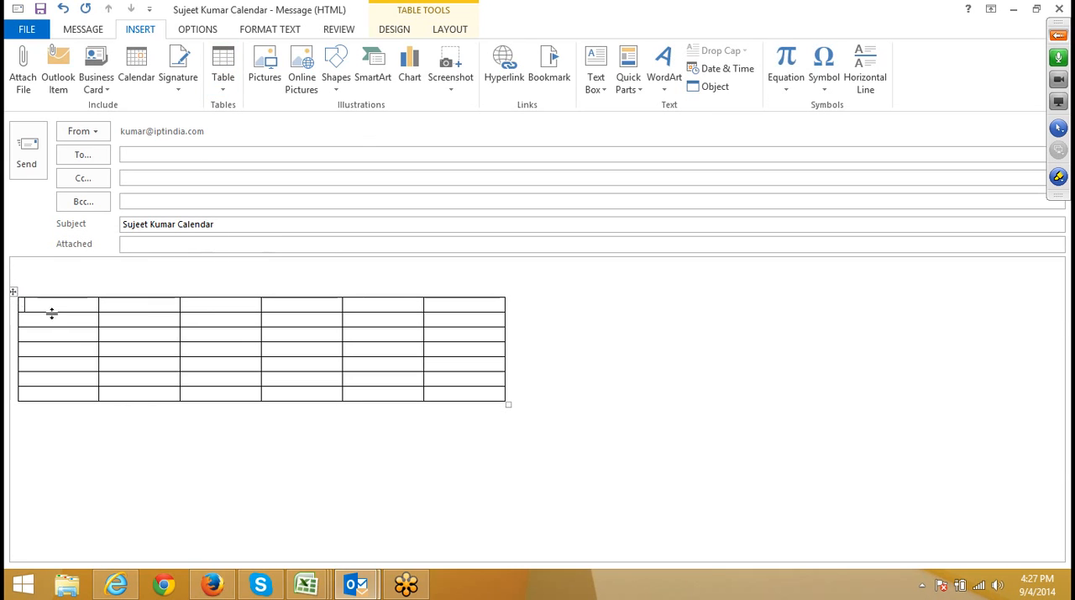
Place the cursor below the existing table and view the Insert Table size and AutoFit options without inserting anything.
left_click(62, 394)
left_click(611, 454)
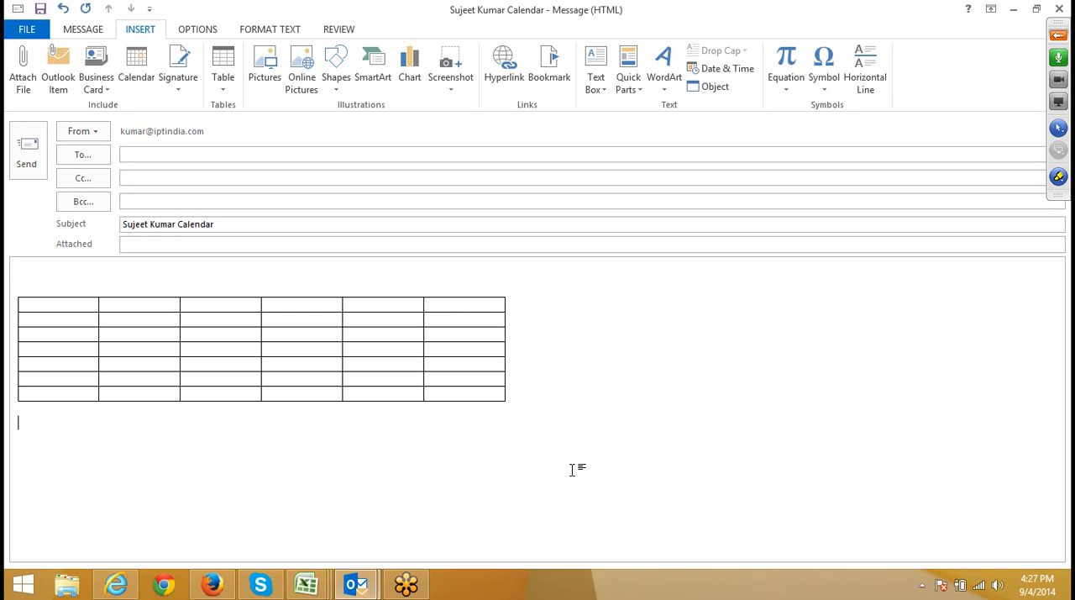
left_click(213, 97)
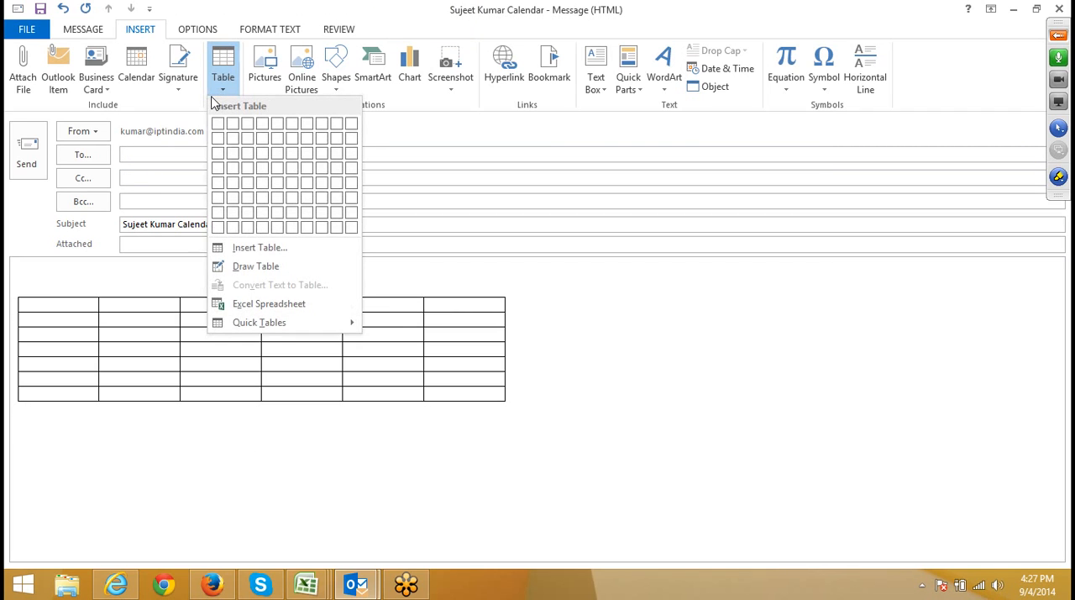
left_click(241, 250)
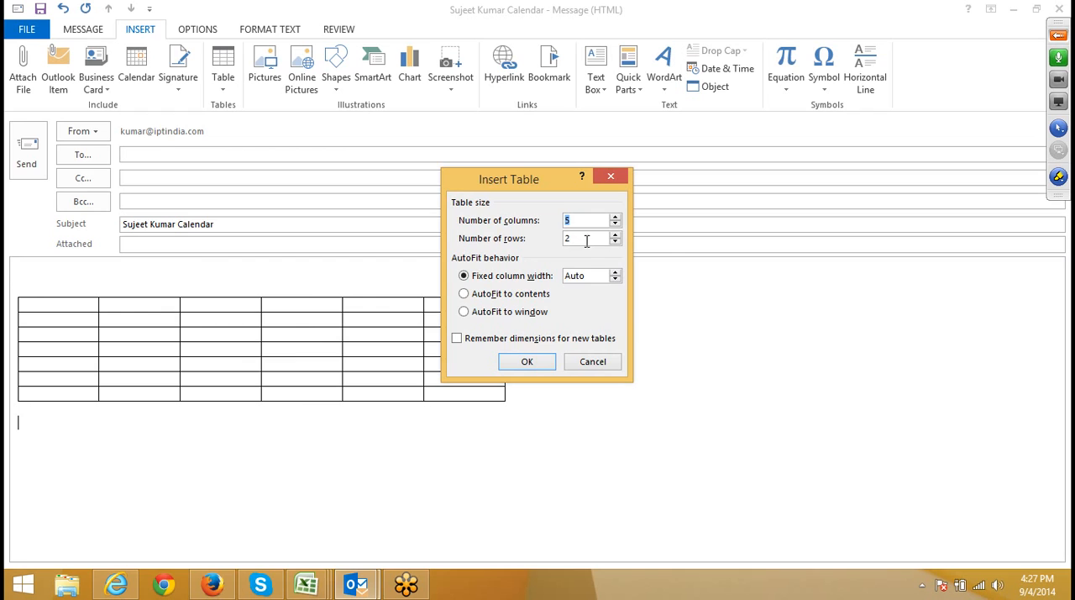
left_click(592, 361)
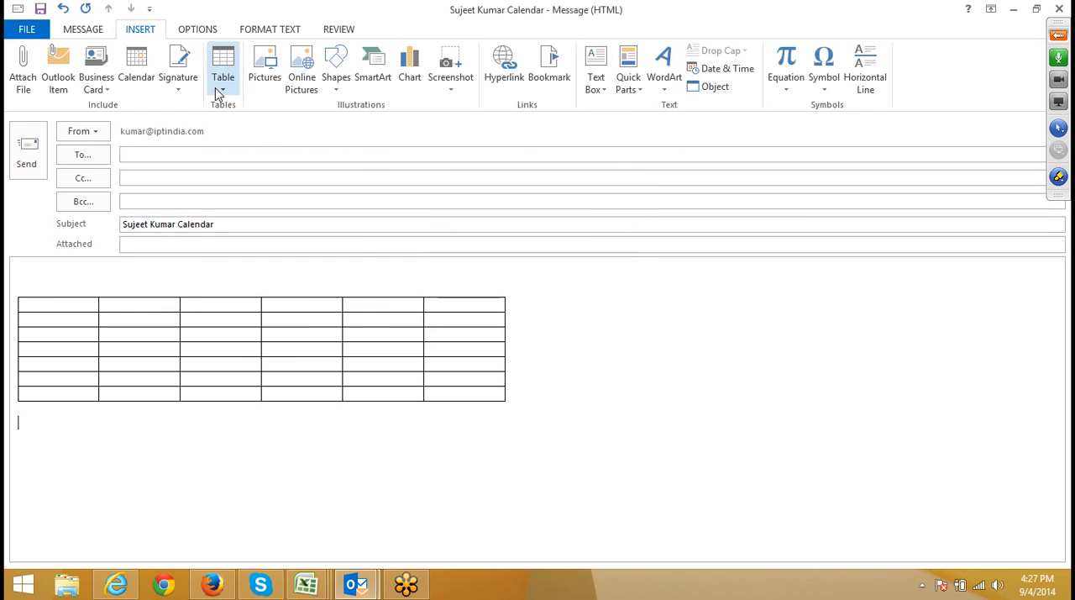
Use Draw Table to draw the rectangular outer frame of a second table below the existing grid, about as wide as it.
left_click(223, 84)
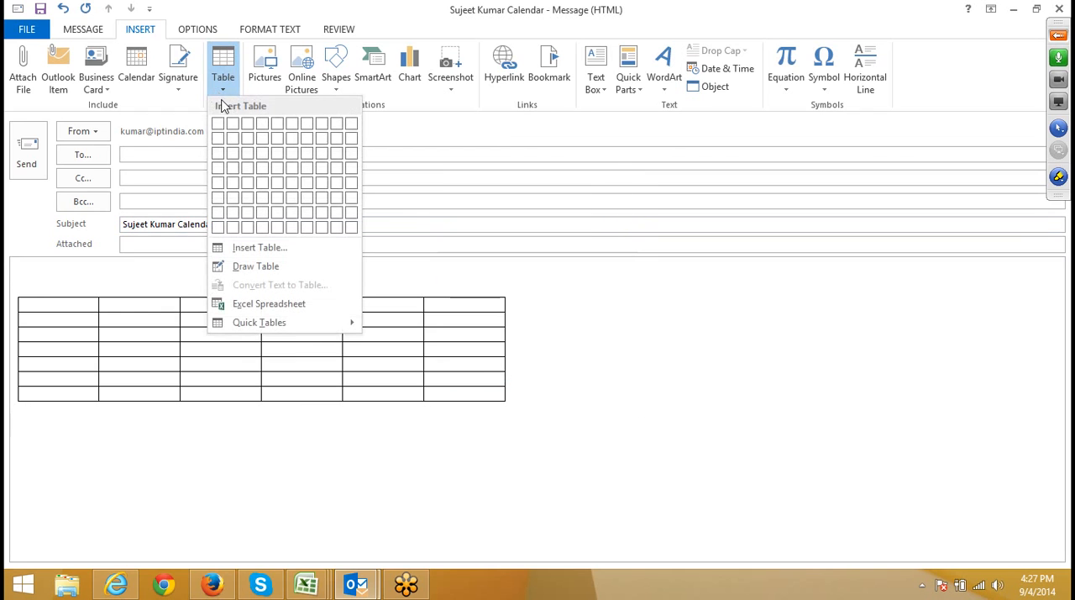
left_click(249, 272)
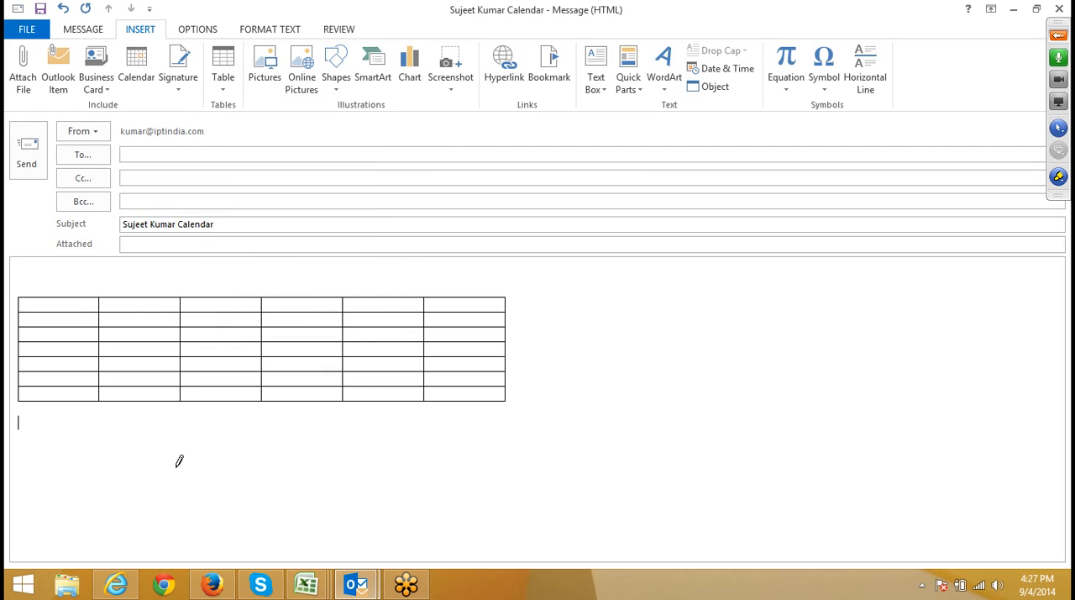
mouse_move(35, 419)
left_mouse_down()
mouse_move(69, 467)
mouse_move(163, 498)
mouse_move(561, 544)
mouse_move(534, 536)
left_mouse_up()
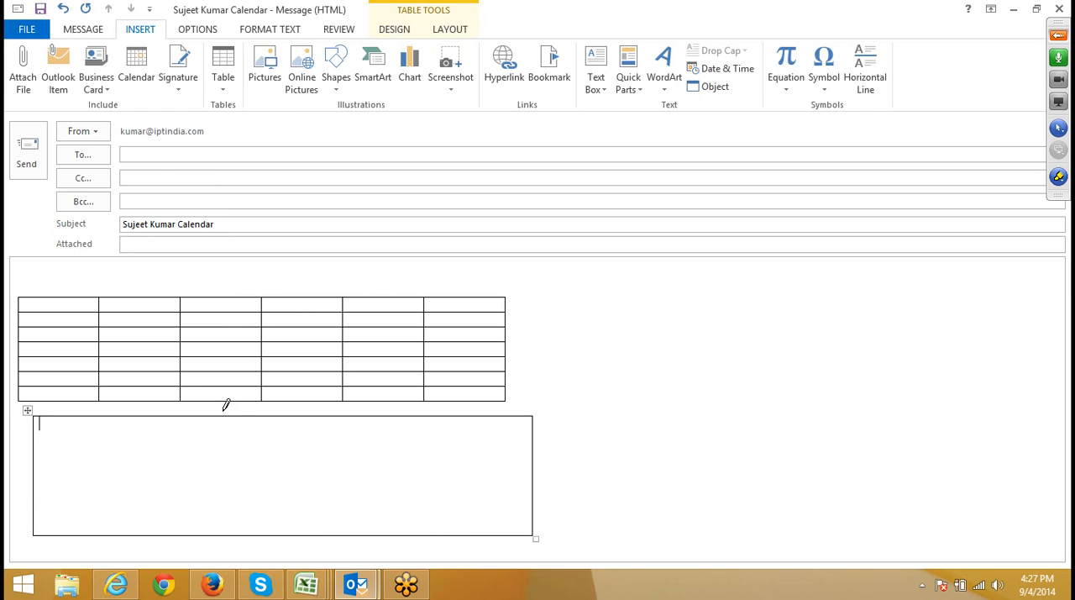
Try to draw a vertical dividing line inside the new table frame, undoing the first stroke.
left_click_drag(216, 417, 221, 533)
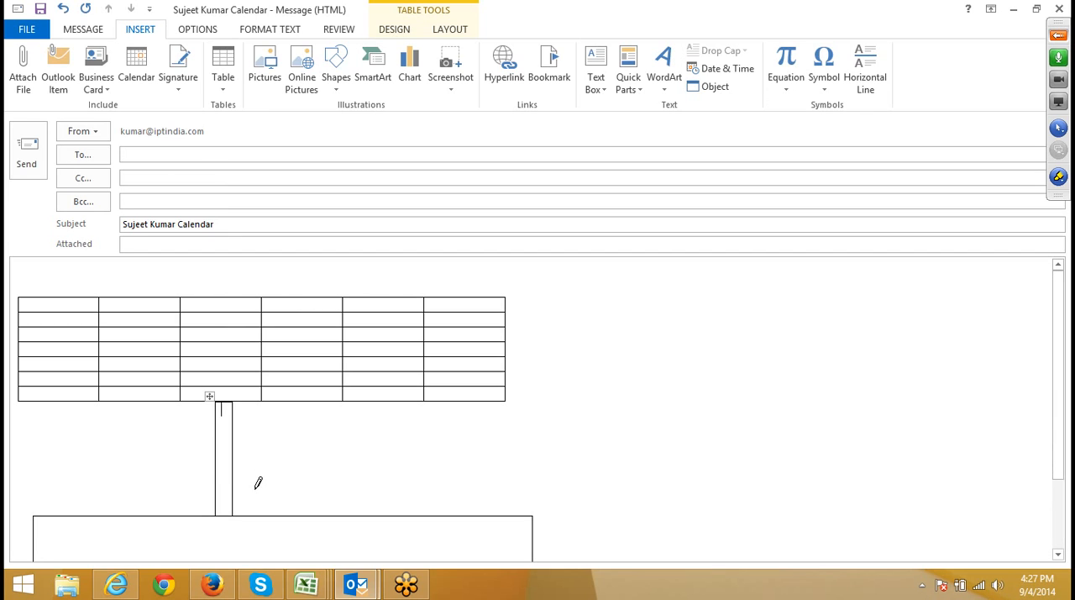
key("ctrl+z")
mouse_move(150, 418)
left_mouse_down()
mouse_move(150, 546)
mouse_move(137, 514)
left_mouse_up()
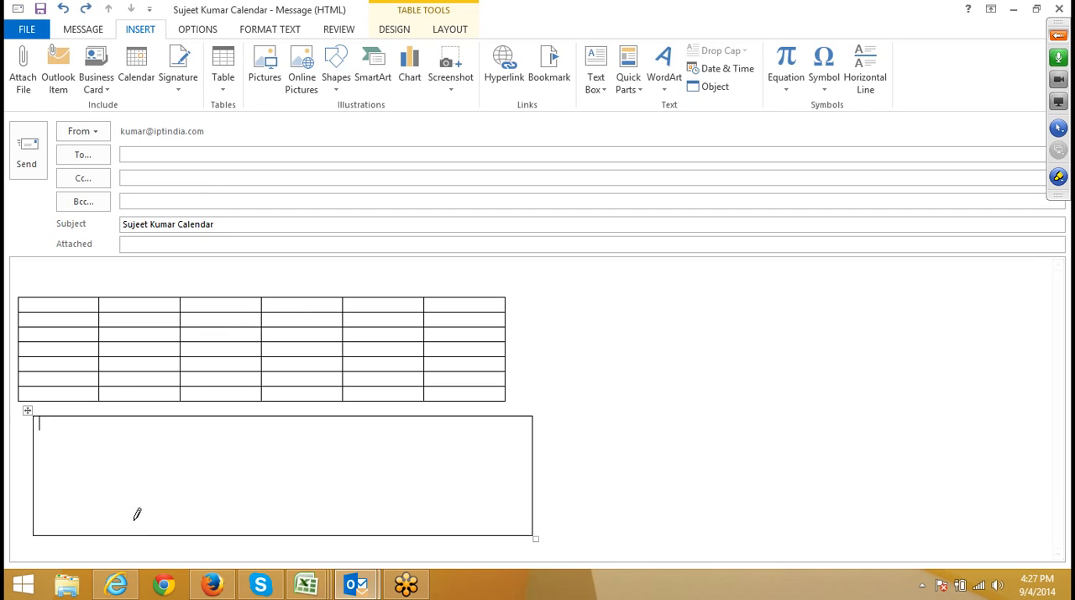
Draw two horizontal and four vertical lines inside the frame, dividing the second table into three rows and five columns.
left_click_drag(35, 460, 332, 478)
left_click_drag(36, 492, 299, 495)
left_click_drag(347, 423, 350, 530)
left_click_drag(259, 432, 264, 525)
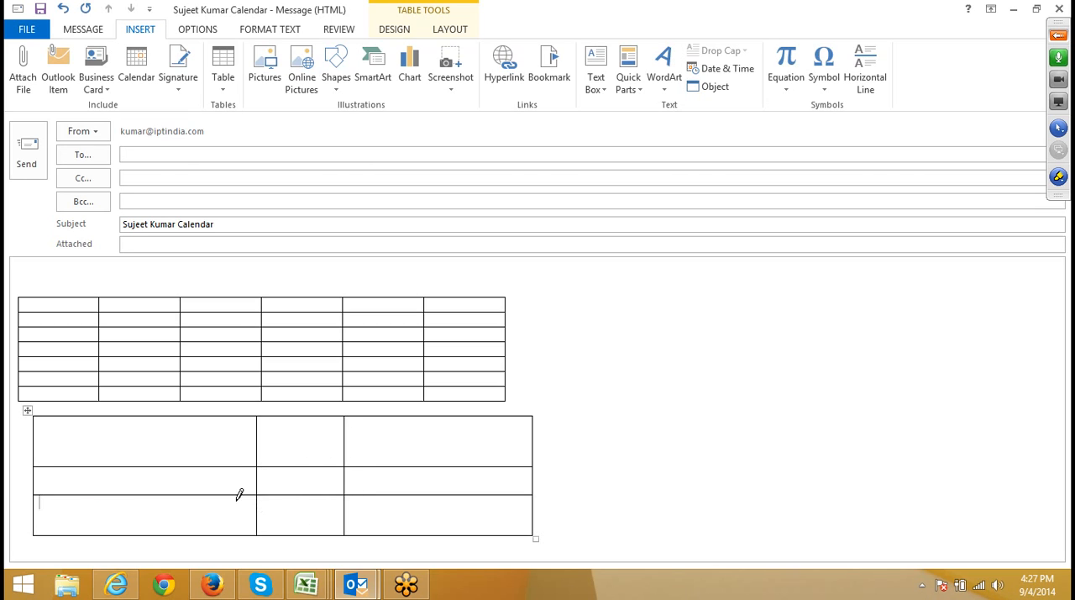
left_click_drag(167, 430, 170, 507)
left_click_drag(502, 420, 491, 514)
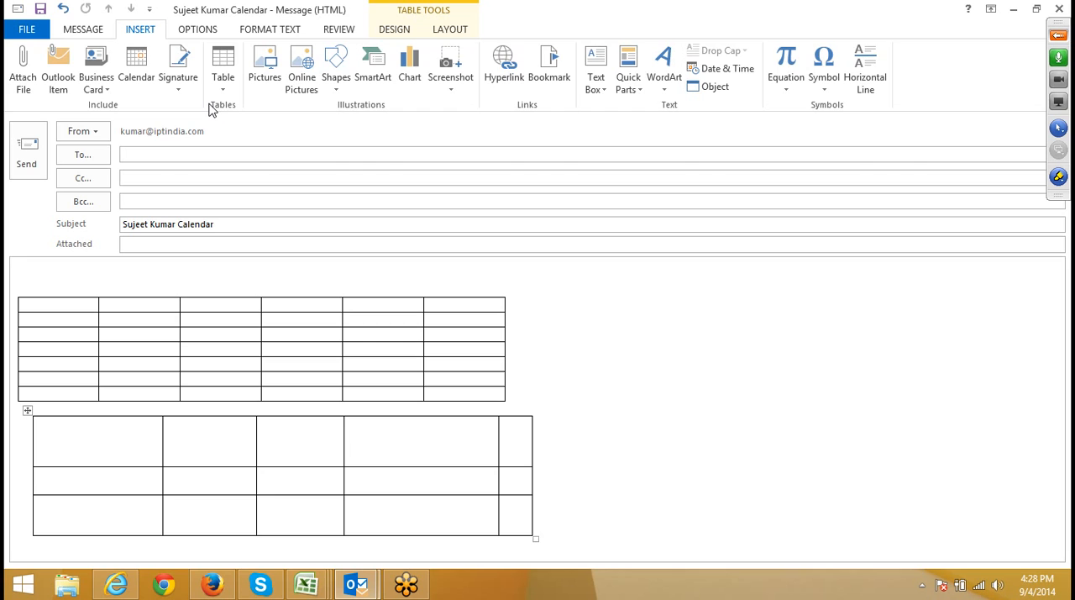
left_click(1058, 35)
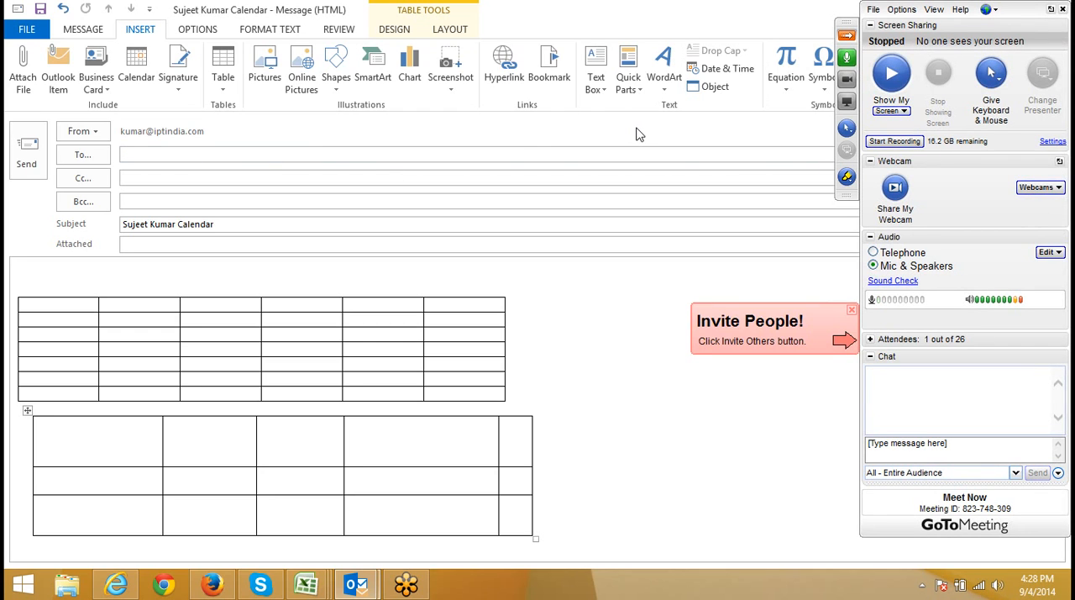